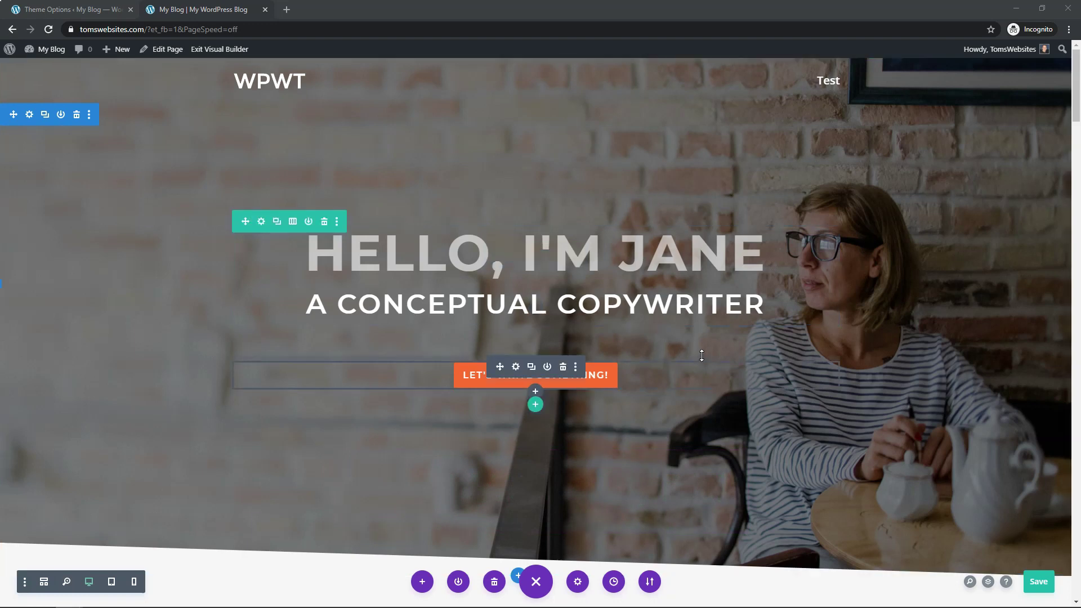
Add a one-column row with an Accordion module below the 'Make your content a priority' heading
scroll(701, 355, "down", 10)
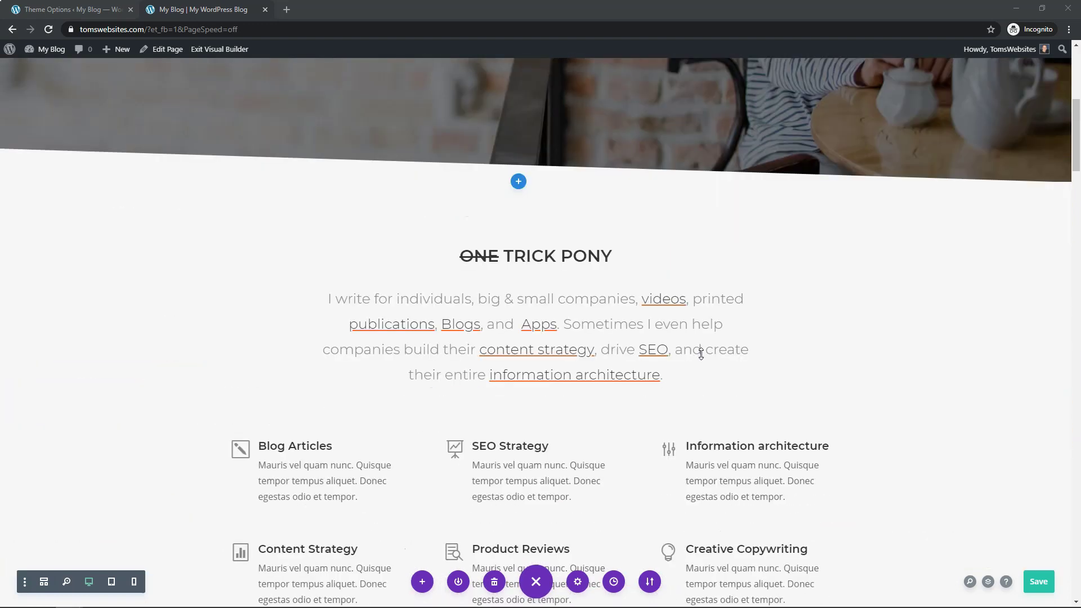
scroll(701, 353, "down", 15)
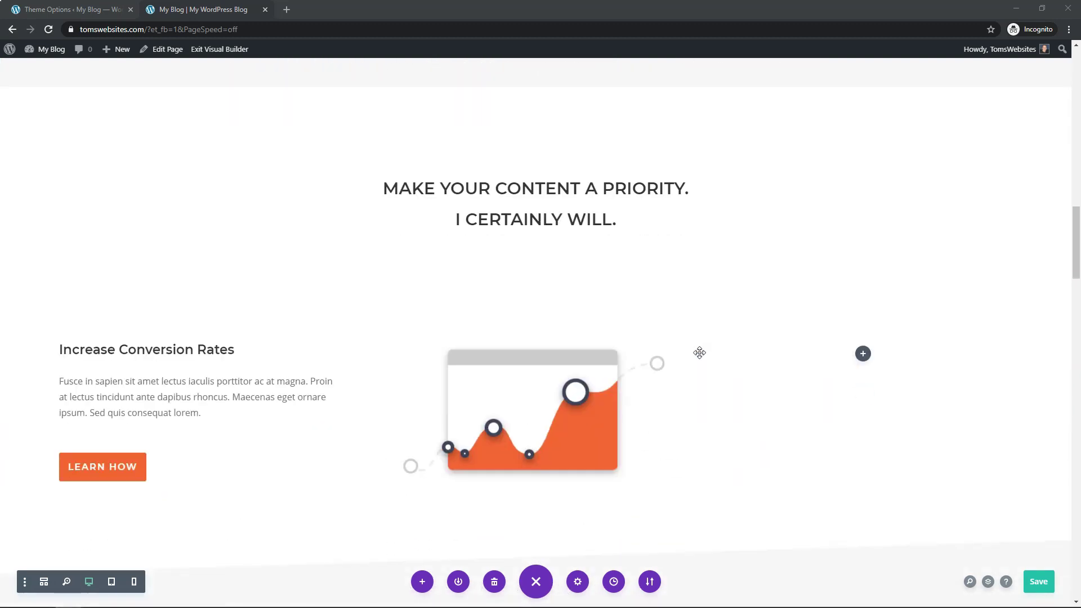
scroll(699, 353, "up", 7)
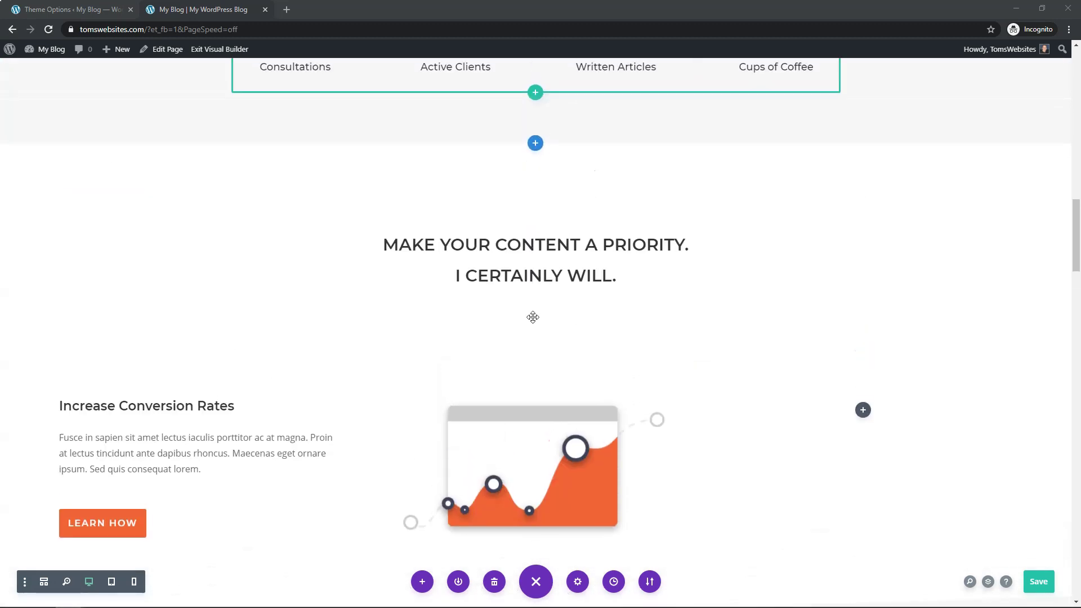
left_click(535, 326)
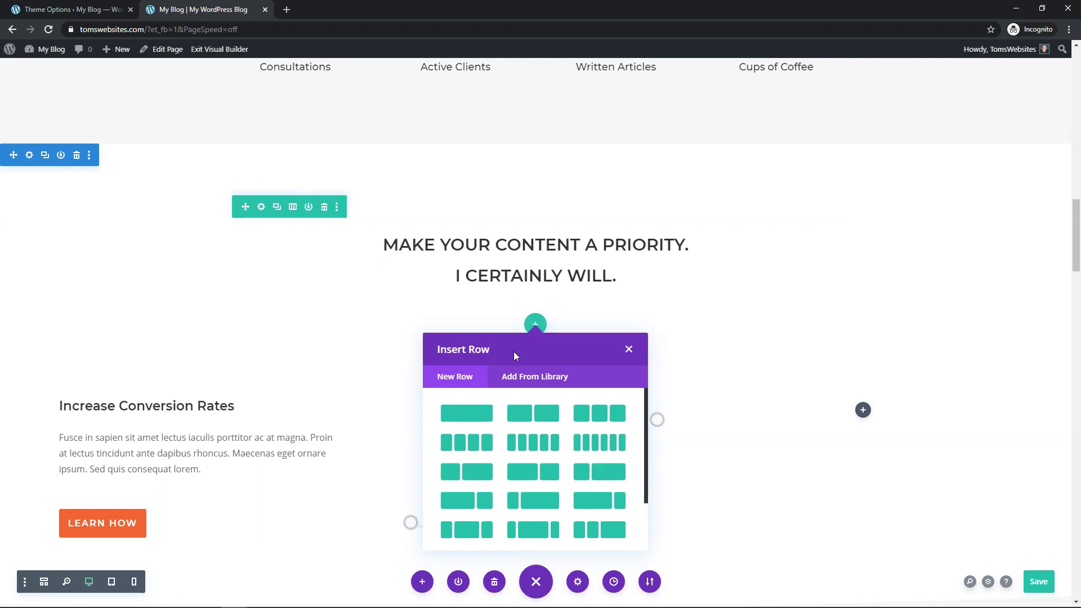
left_click(465, 424)
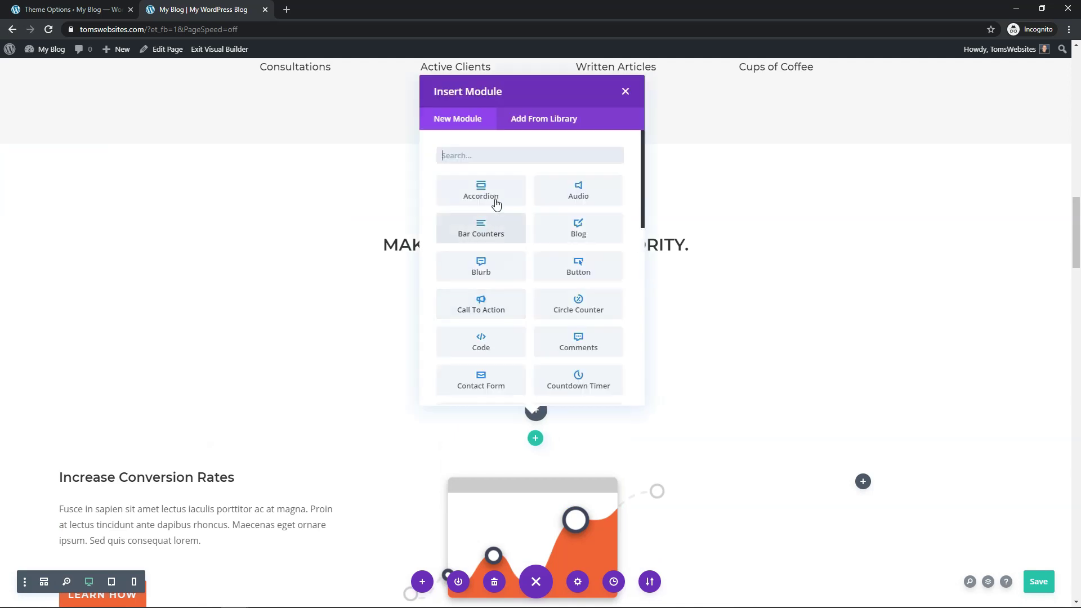
key("Escape")
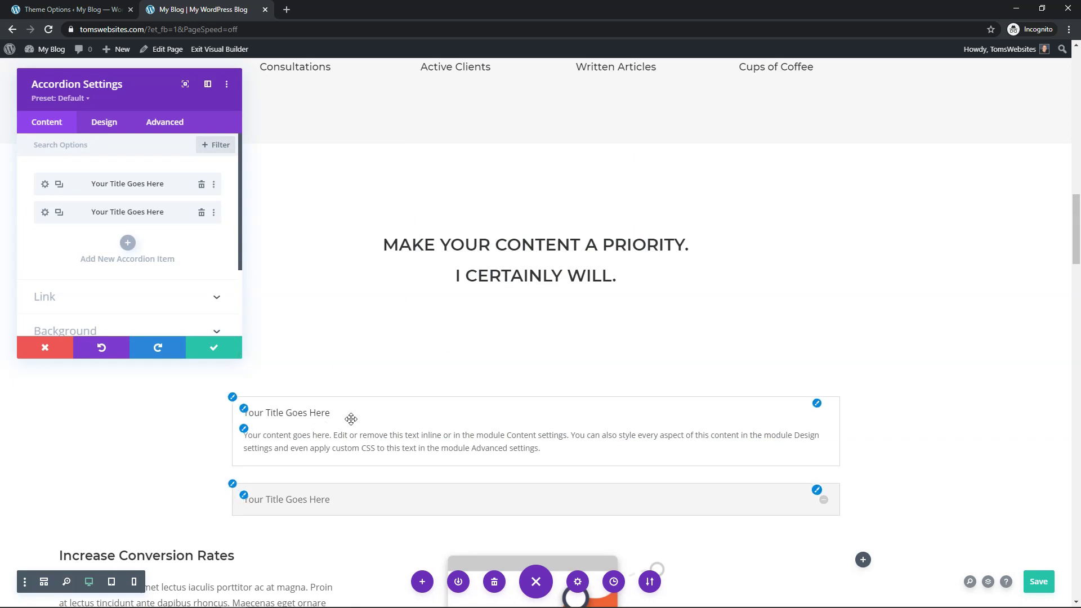
scroll(361, 413, "down", 2)
scroll(307, 324, "up", 2)
Duplicate the second accordion item into a third, then edit the first item's settings
left_click(297, 415)
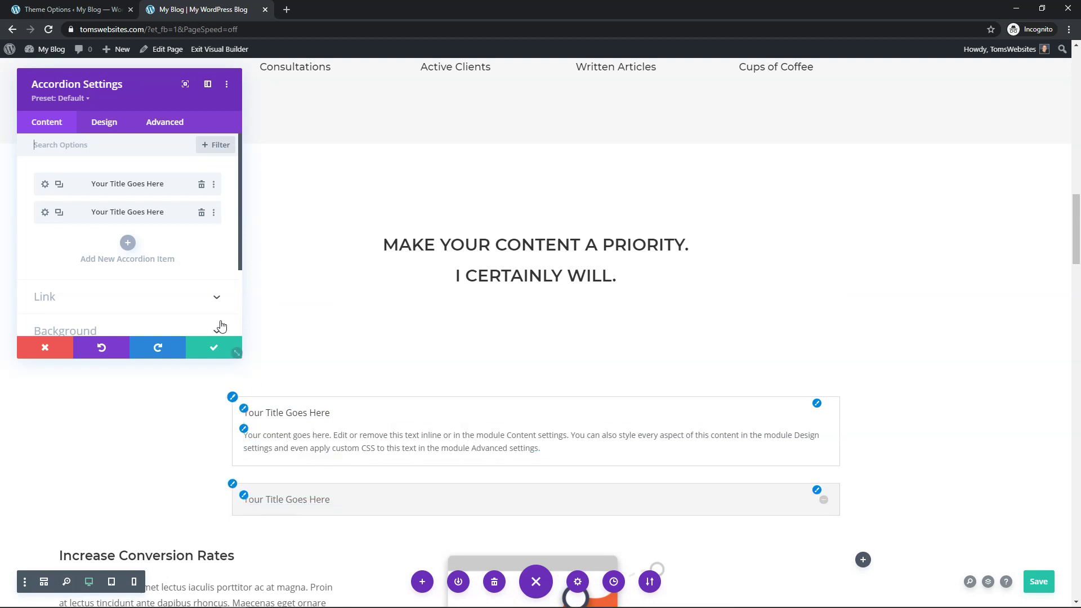
left_click(58, 214)
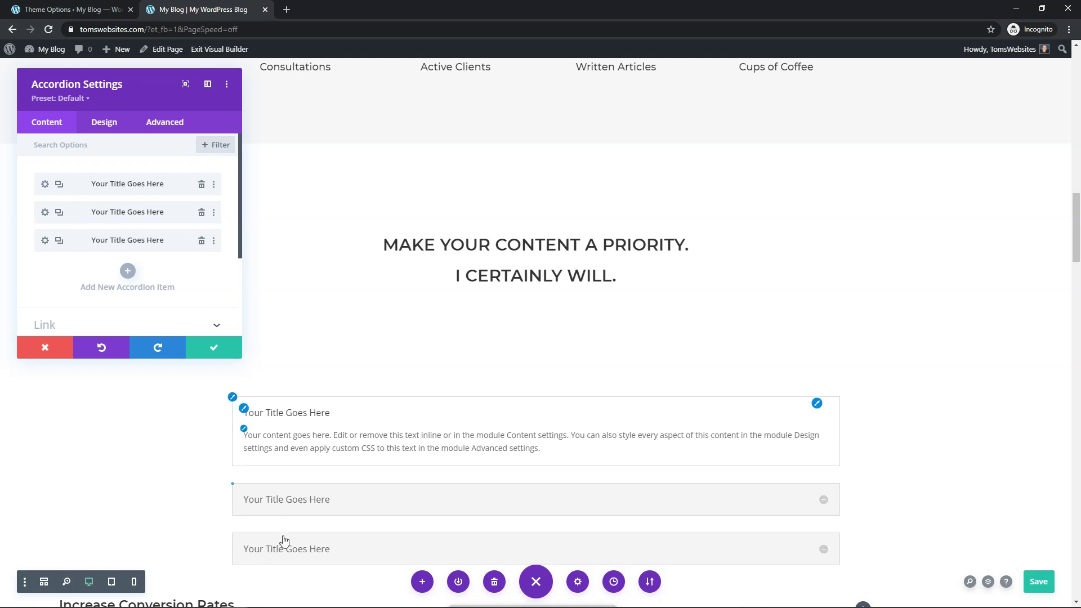
left_click(45, 186)
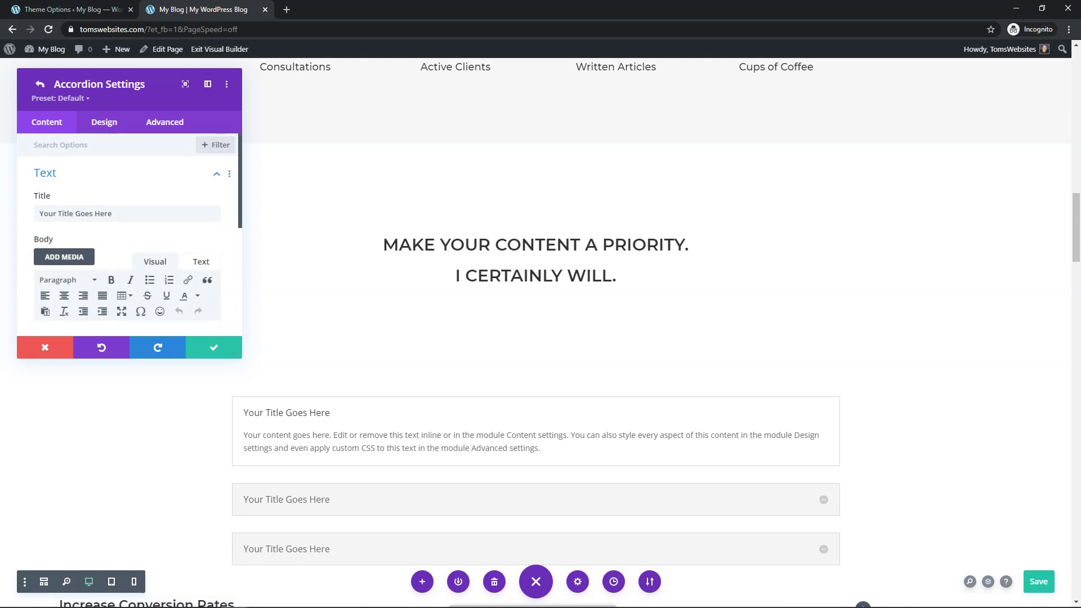
Retitle the first accordion item 'Blog Articles' and save the page
key("ctrl+s")
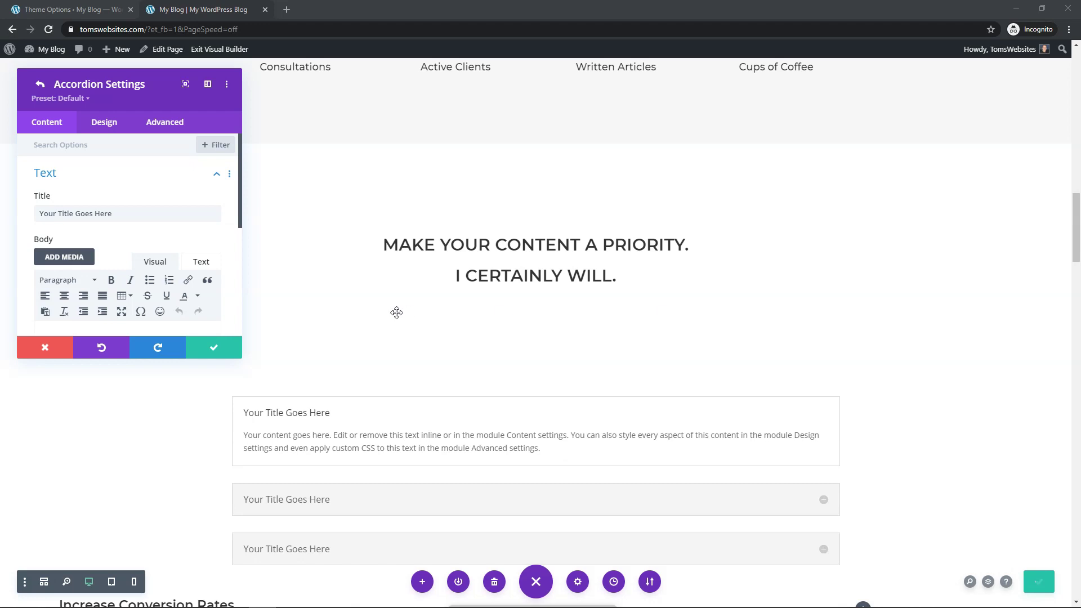
left_click_drag(133, 214, 21, 219)
type("Blog Articles")
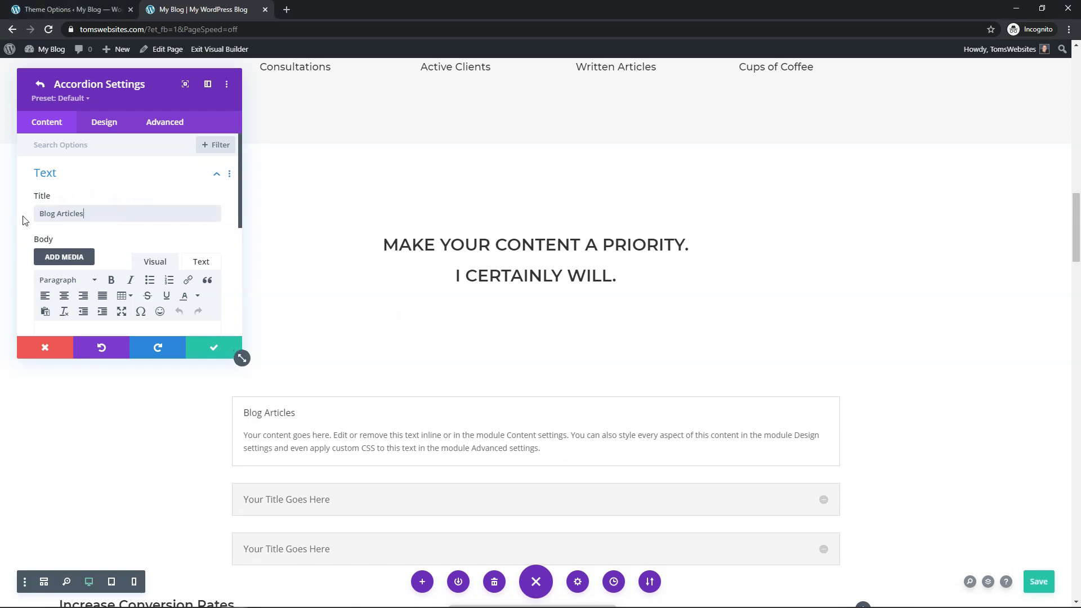
key("ctrl+s")
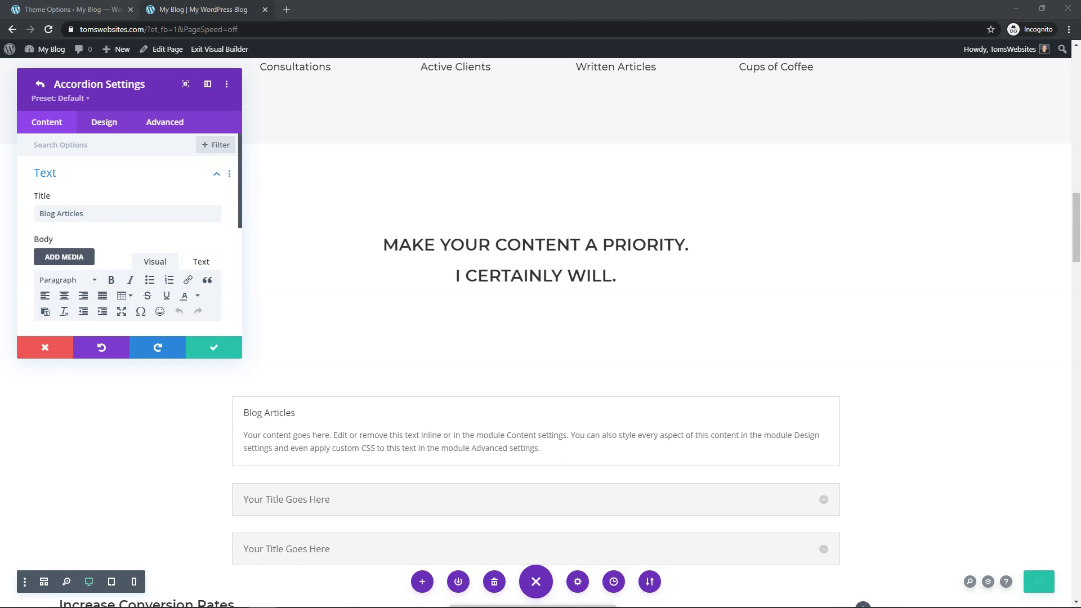
Replace its body with the blog-articles description in plain, non-bold text and confirm
scroll(95, 211, "down", 3)
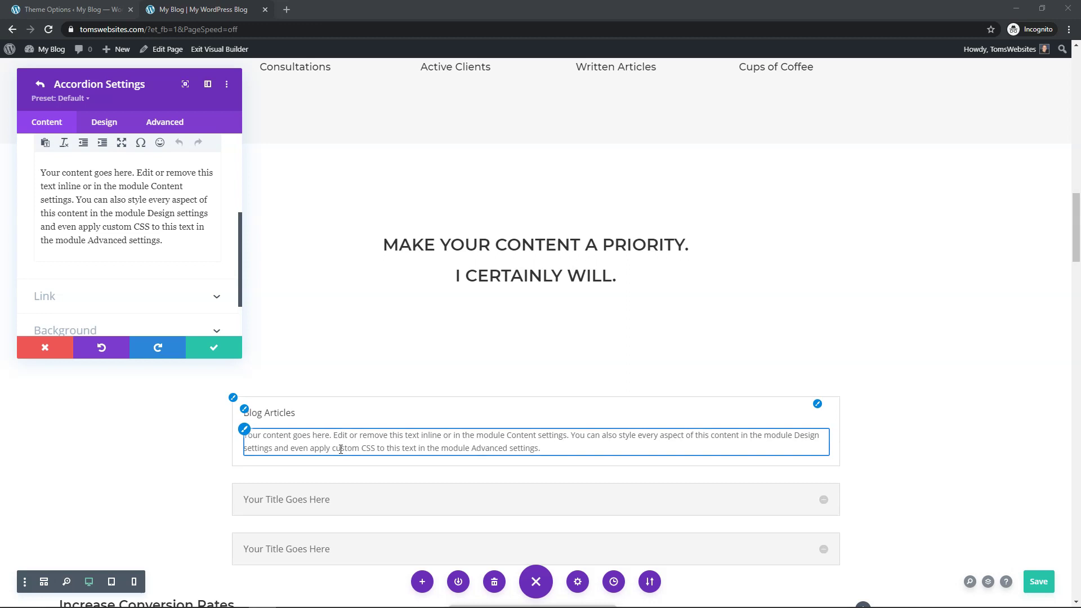
left_click_drag(163, 241, 11, 170)
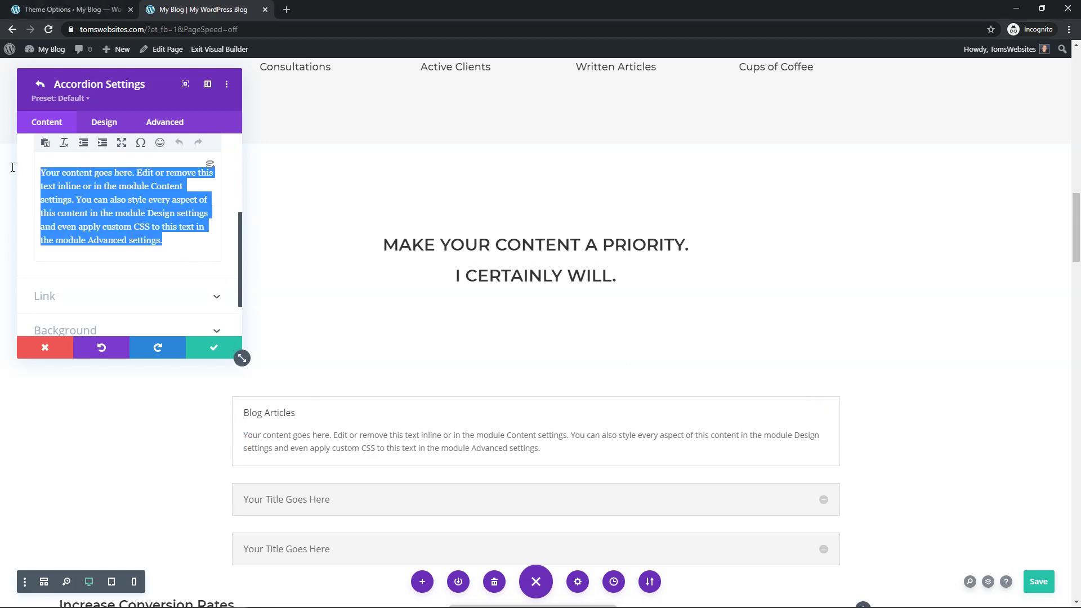
type("We deliver high quality blog articles for your website. This allows you to take time to focus on your business, and not writing articles about it.")
left_click_drag(190, 215, 8, 161)
scroll(106, 221, "up", 1)
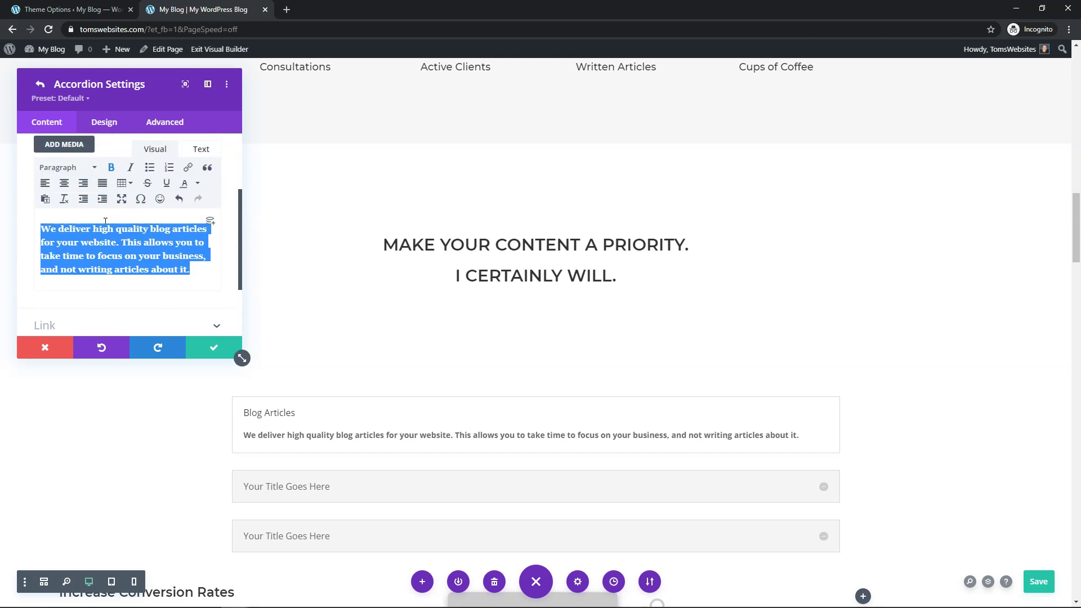
left_click(111, 168)
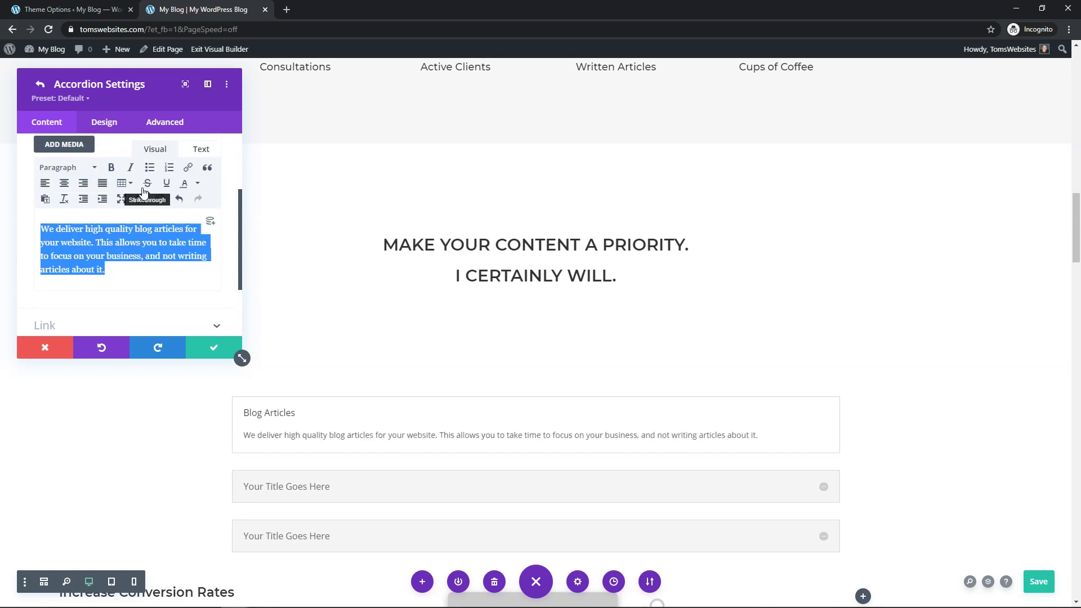
left_click(212, 348)
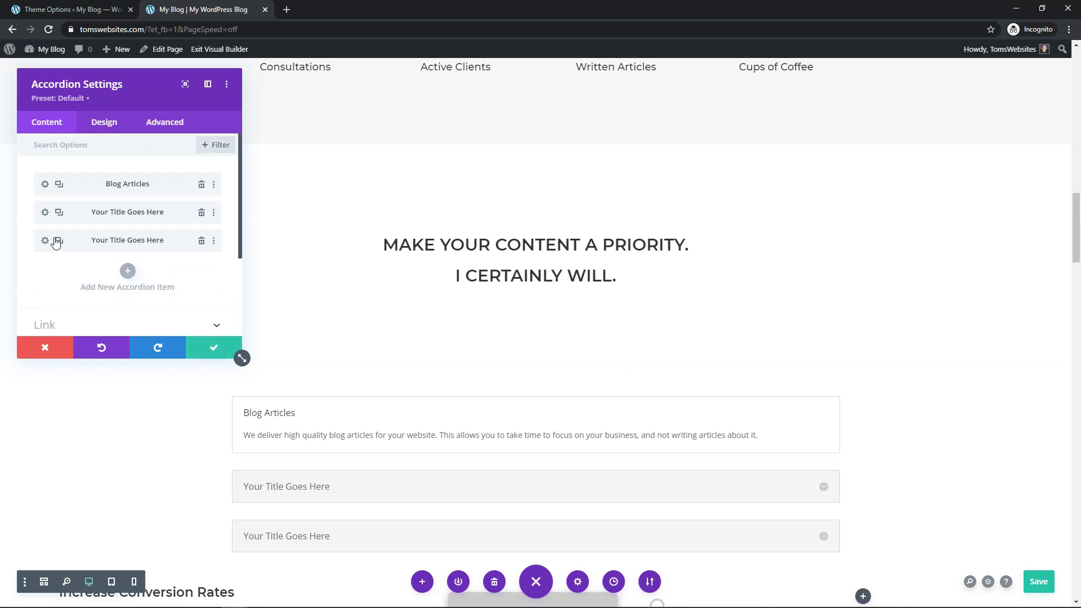
Retitle the second accordion item 'SEO Strategy'
left_click(45, 214)
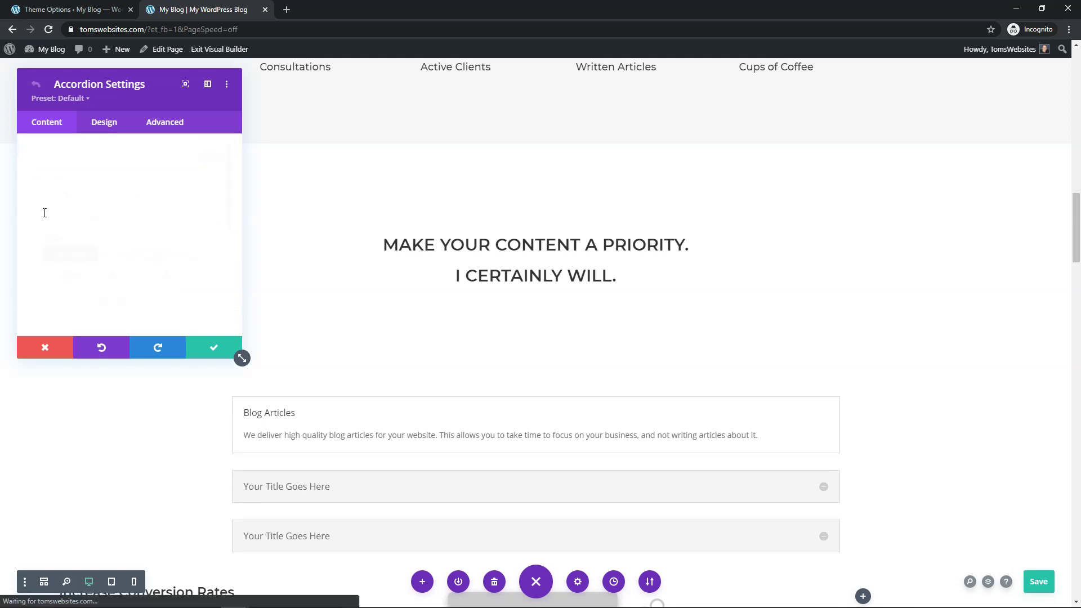
key("ctrl+s")
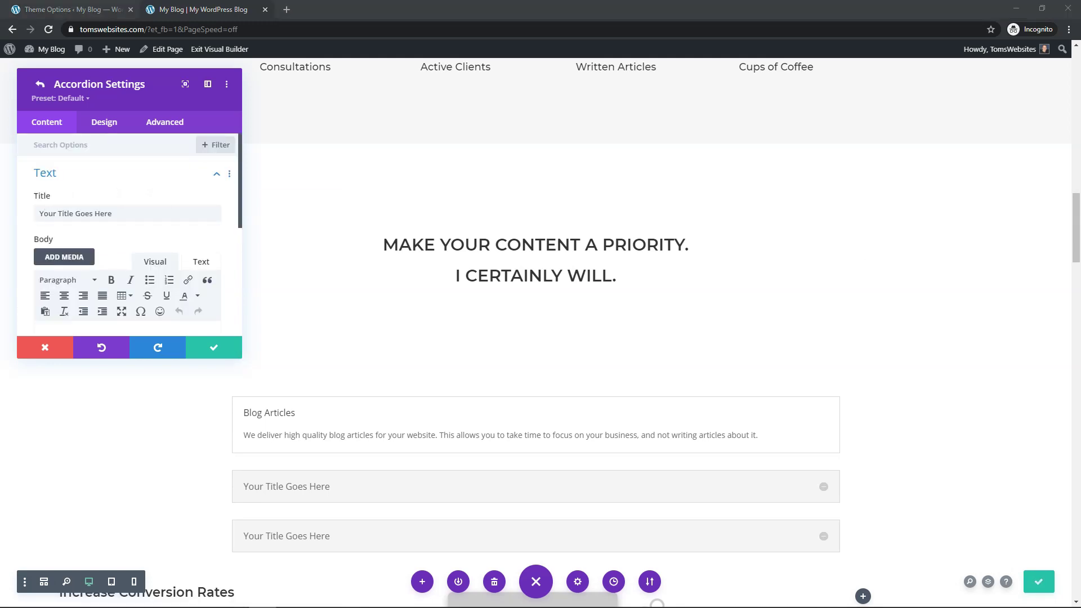
left_click_drag(116, 214, 35, 217)
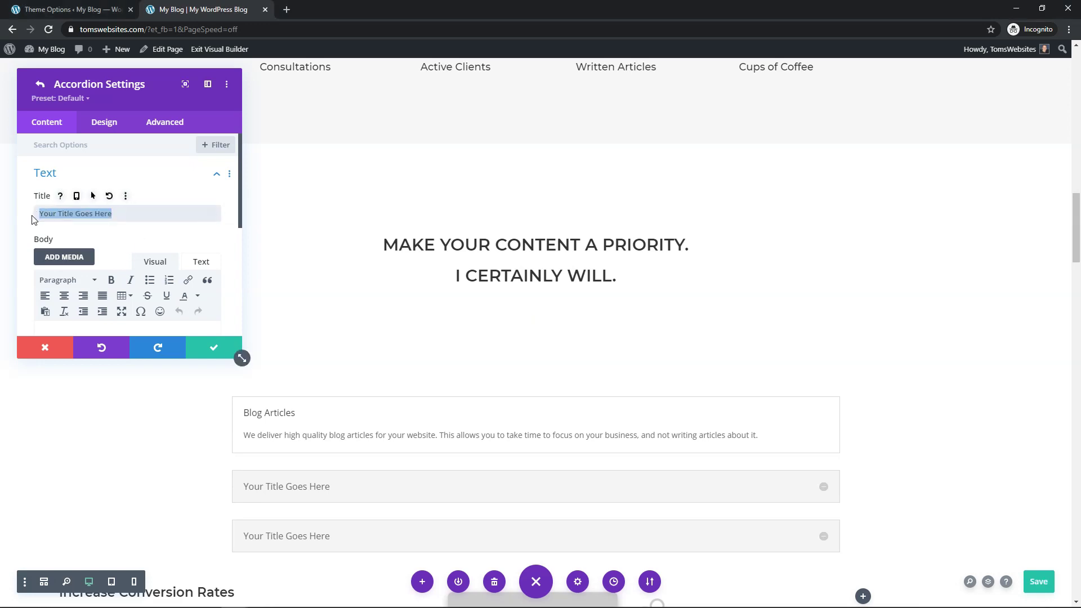
type("SEO Strategy")
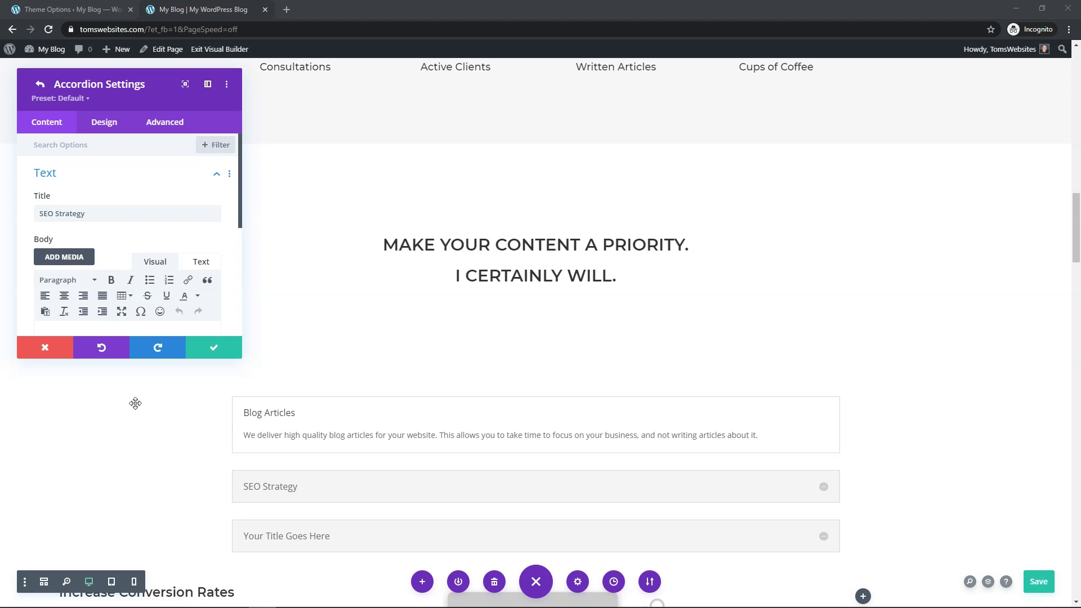
Replace its body with the SEO-minded writing description as plain text and confirm
scroll(124, 270, "down", 3)
left_click_drag(112, 296, 42, 234)
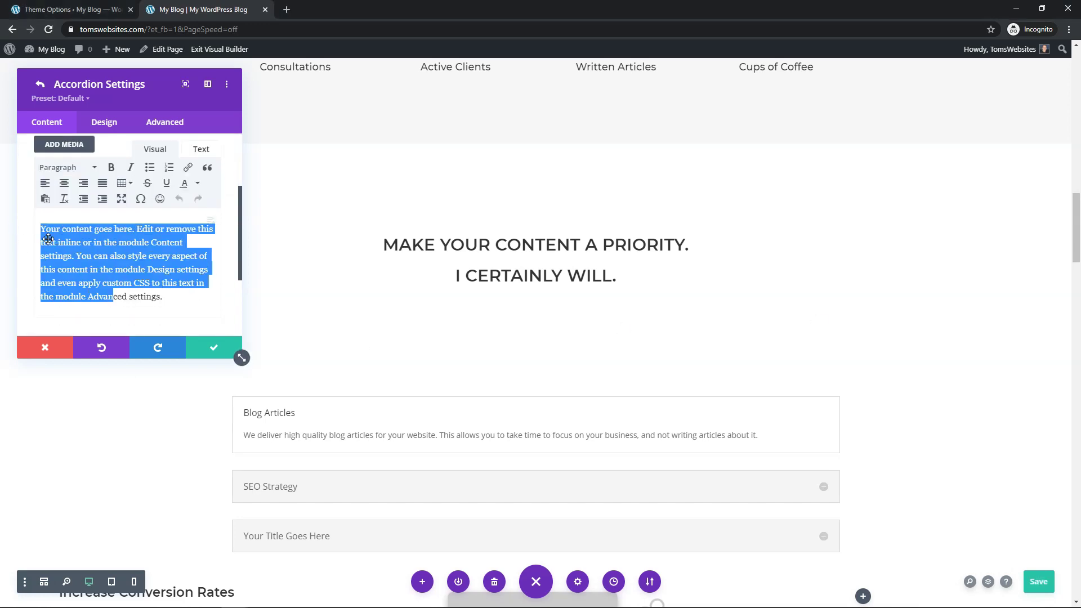
left_click_drag(163, 297, 33, 235)
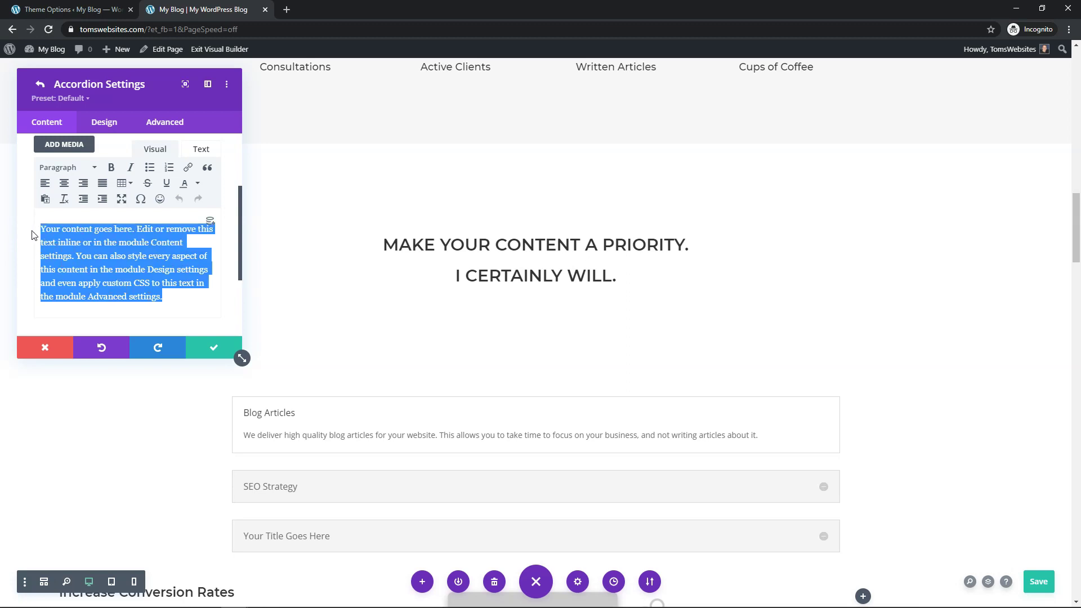
key("BackSpace")
right_click(109, 242)
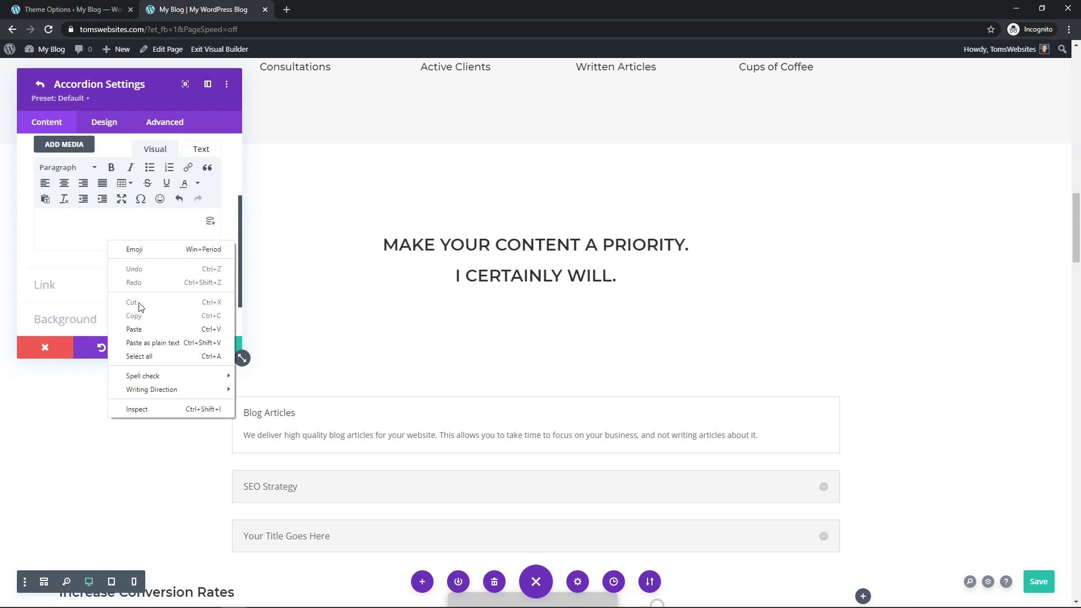
left_click(155, 342)
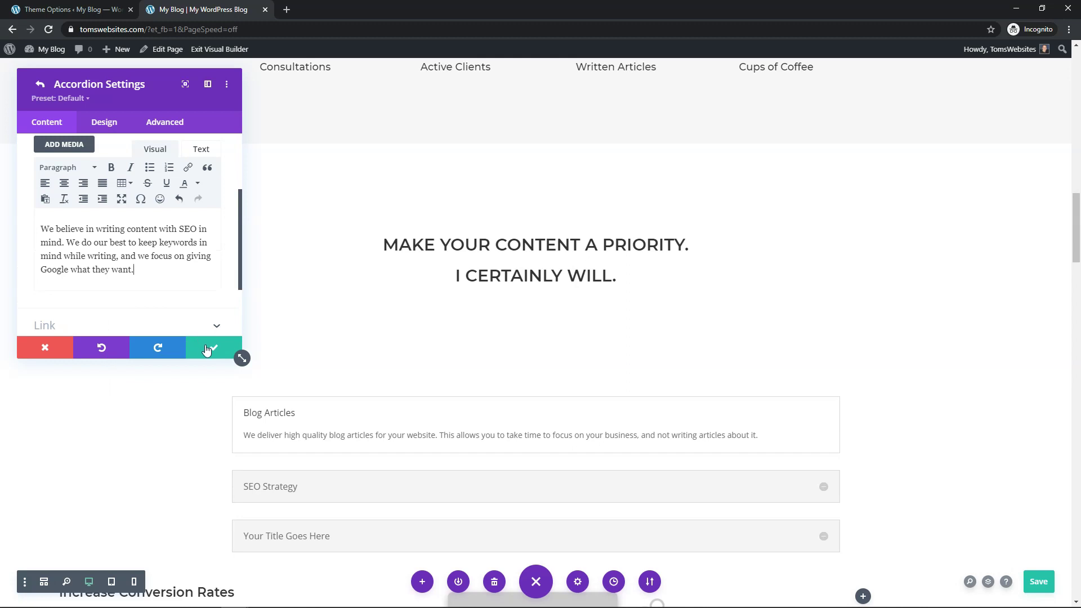
left_click(202, 344)
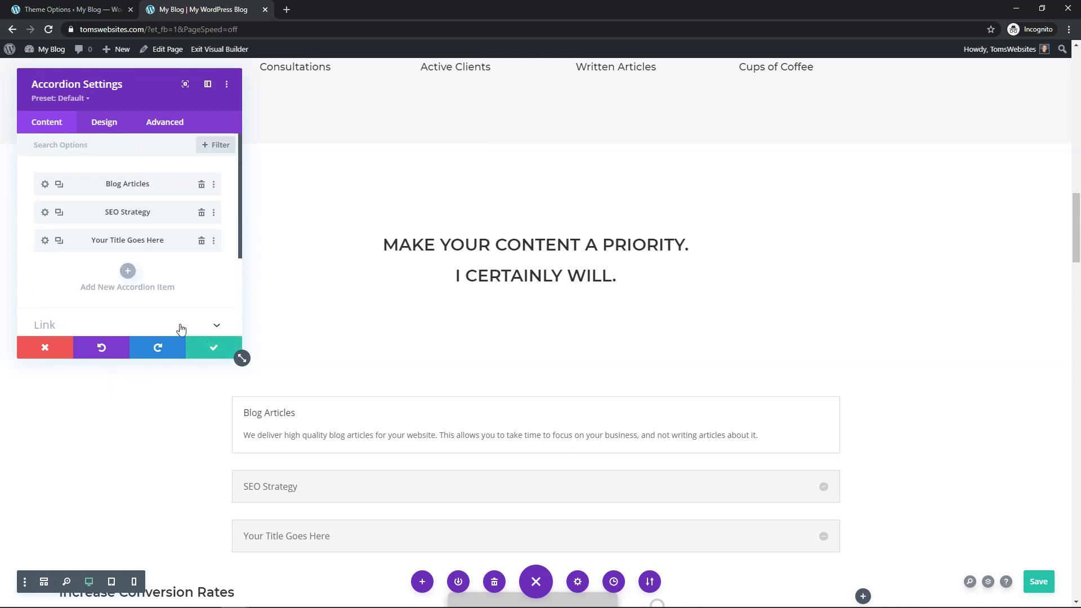
Retitle the third accordion item 'Product Reviews'
left_click(45, 240)
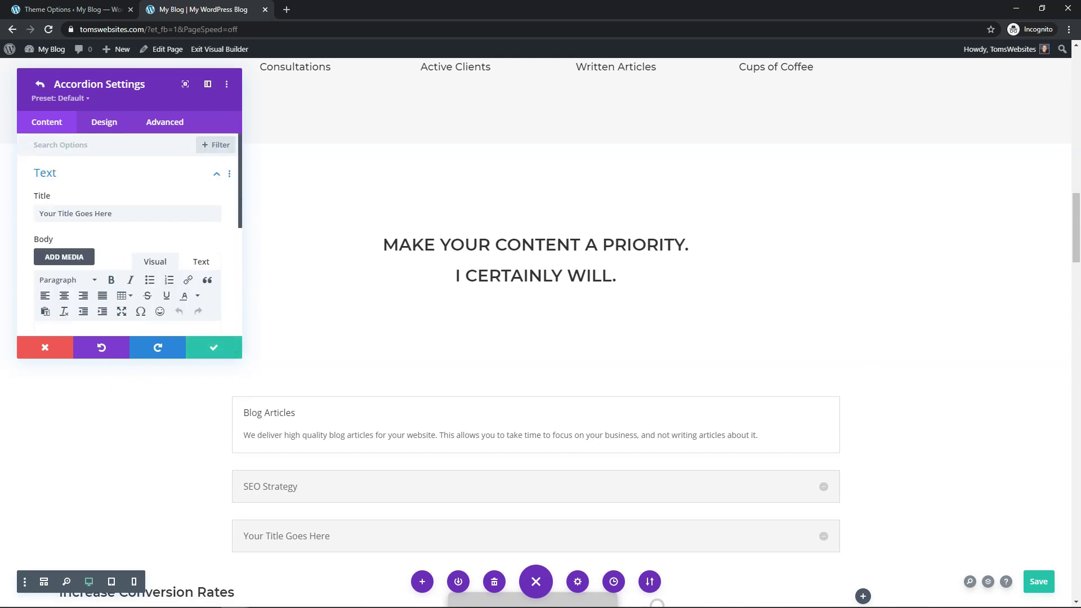
key("ctrl+s")
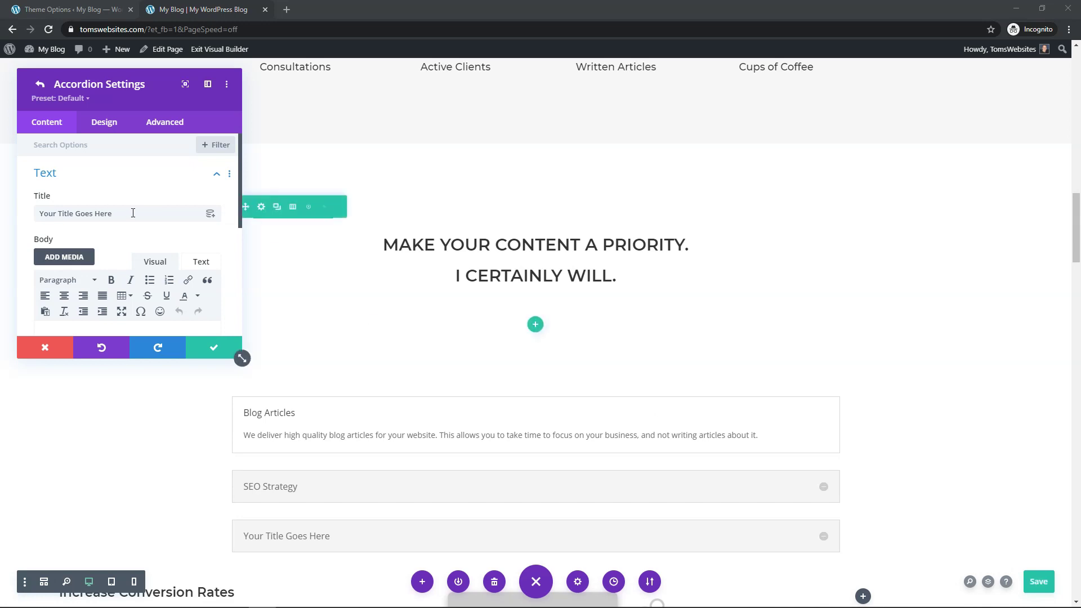
left_click_drag(138, 213, 10, 214)
type("Product Reviews")
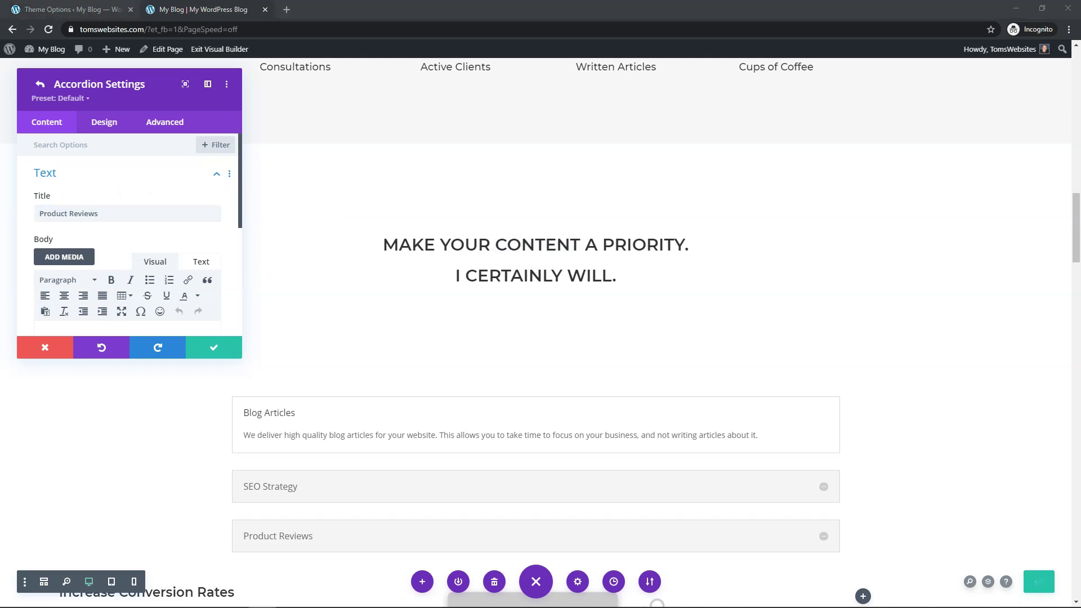
Replace its body with the product-review experience paragraph as plain text and confirm
scroll(119, 234, "down", 3)
left_click_drag(168, 259, 17, 177)
key("BackSpace")
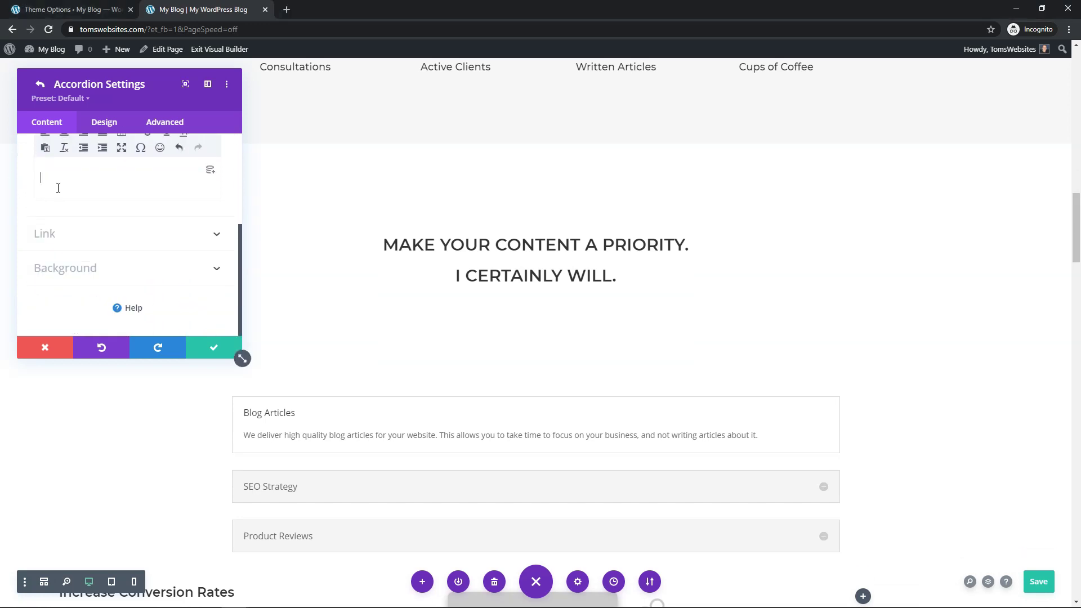
right_click(67, 186)
left_click(117, 283)
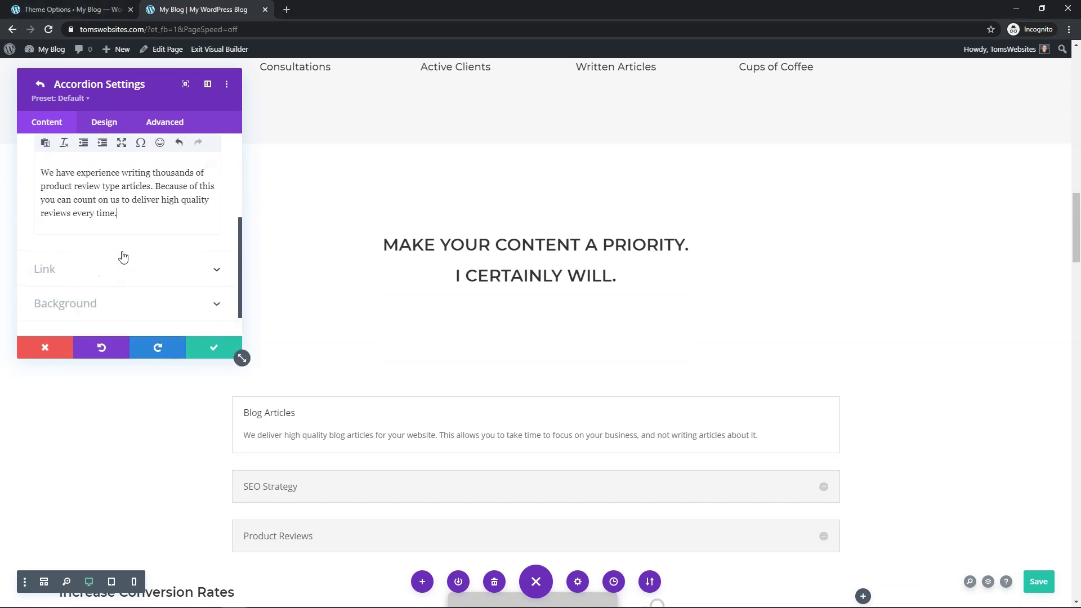
left_click(215, 352)
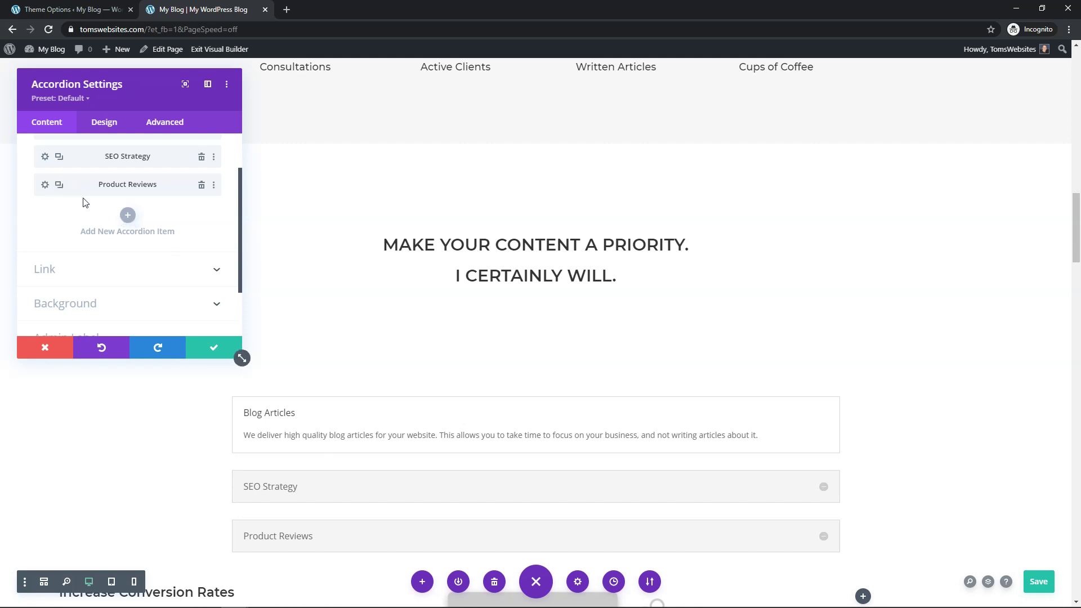
scroll(101, 231, "up", 1)
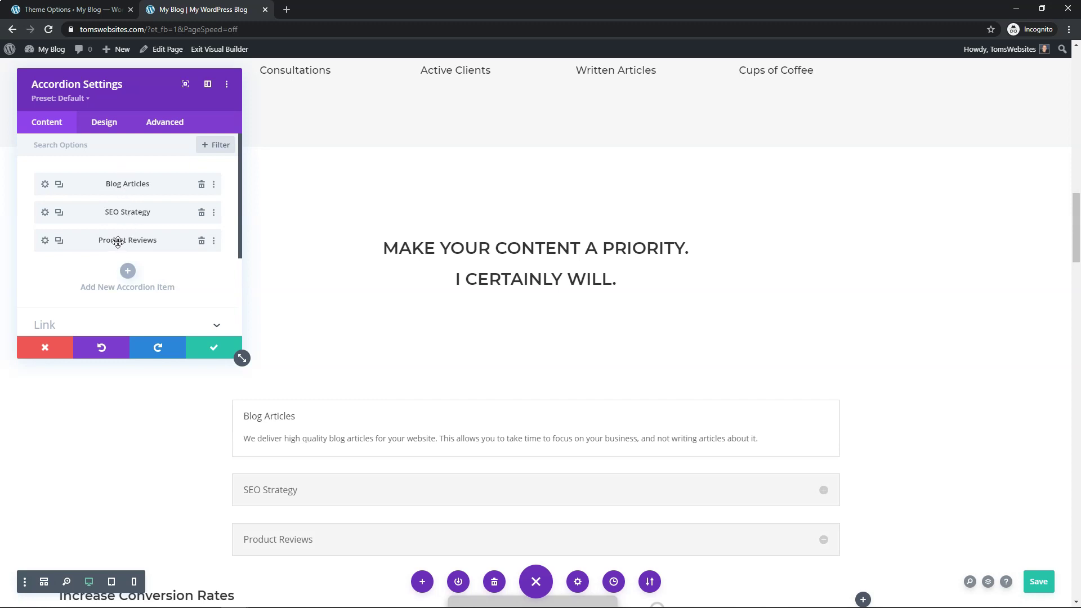
mouse_move(122, 236)
left_mouse_down()
mouse_move(114, 212)
mouse_move(119, 256)
mouse_move(125, 183)
mouse_move(120, 240)
left_mouse_up()
Save the accordion with Blog Articles, SEO Strategy and Product Reviews in order
left_click(213, 353)
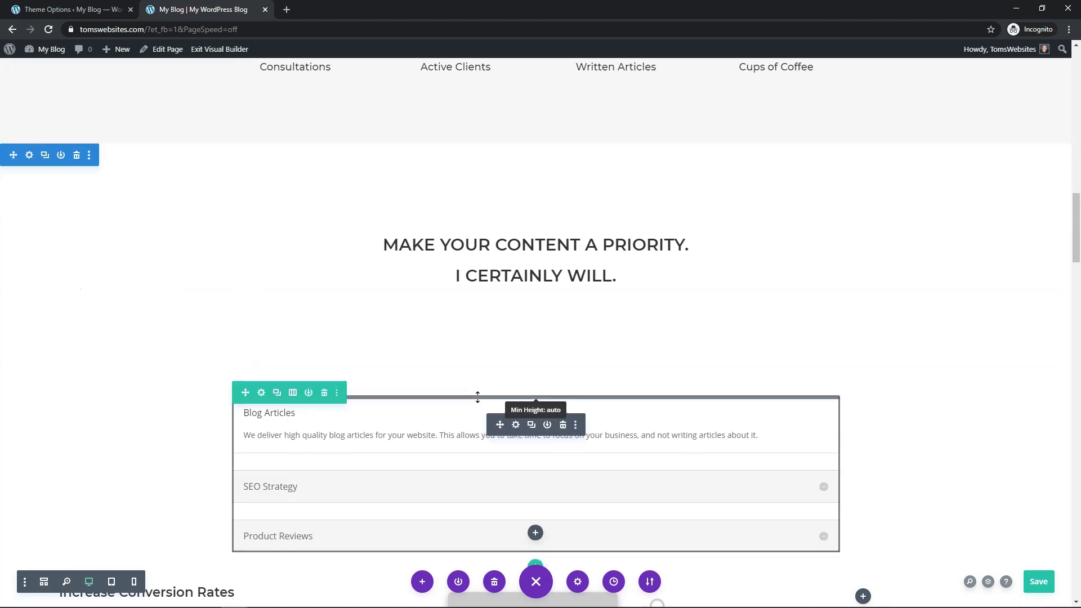
scroll(477, 397, "down", 1)
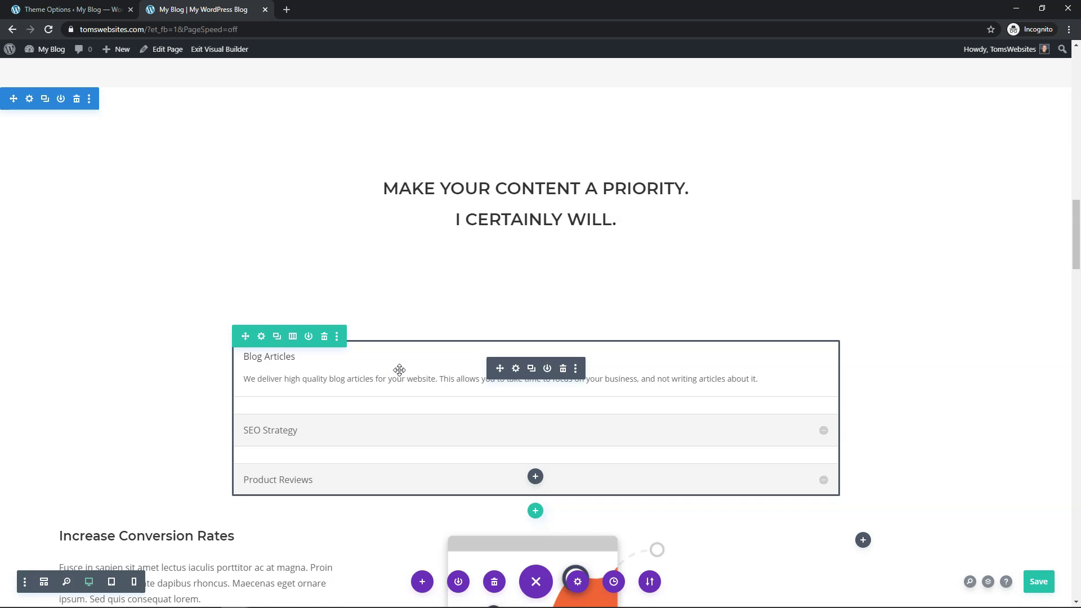
scroll(409, 359, "down", 5)
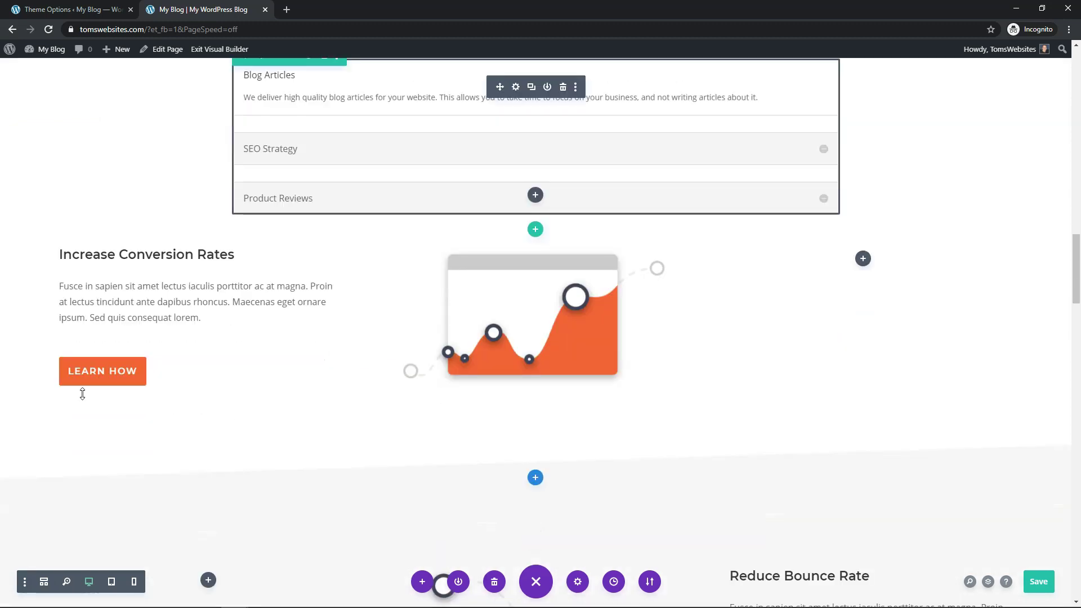
scroll(556, 355, "down", 6)
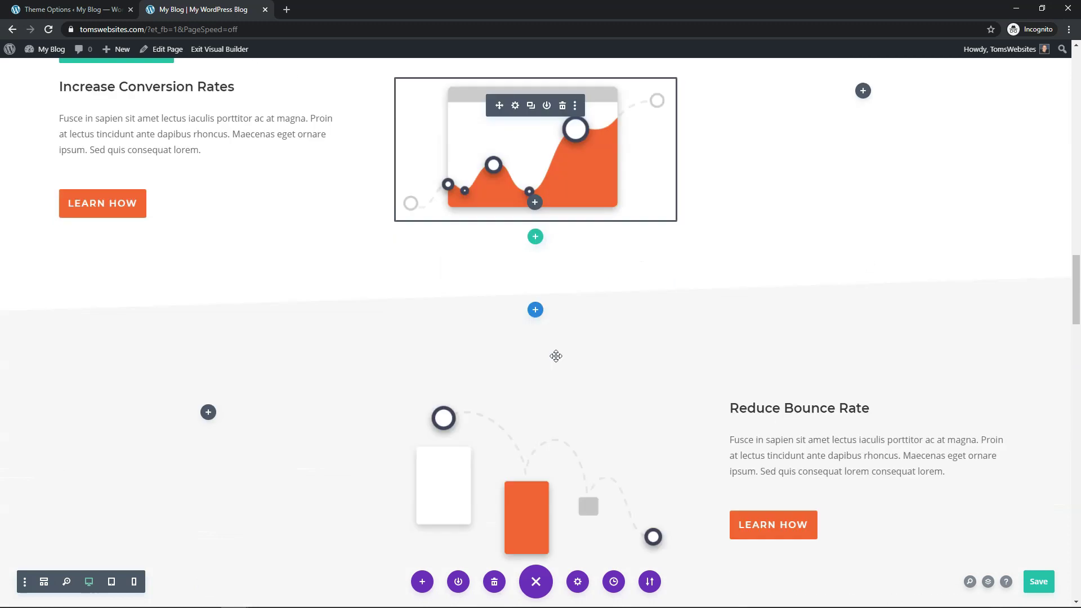
scroll(556, 356, "up", 6)
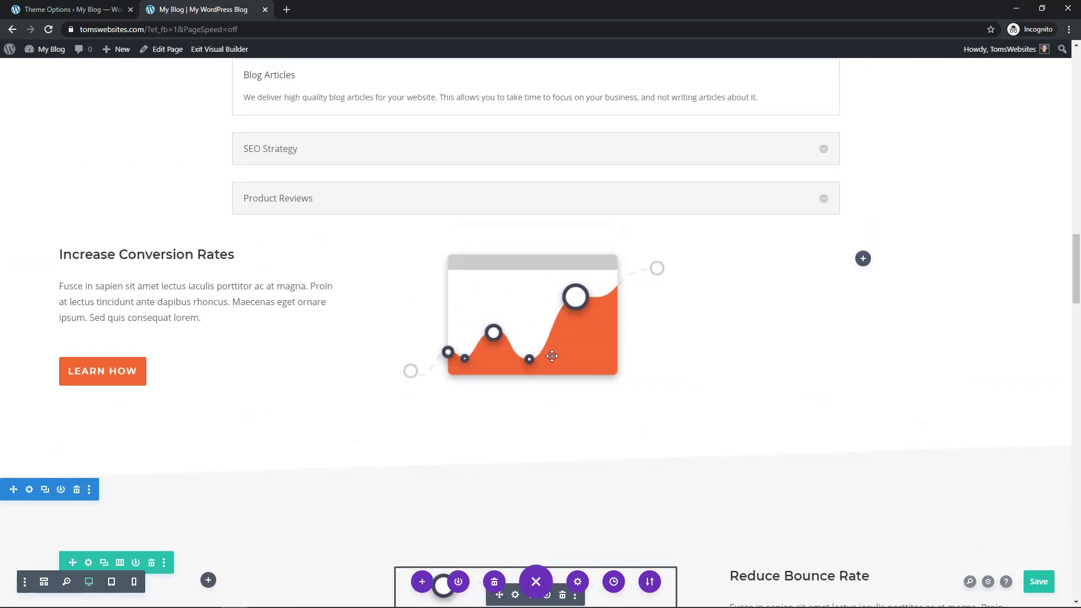
mouse_move(116, 377)
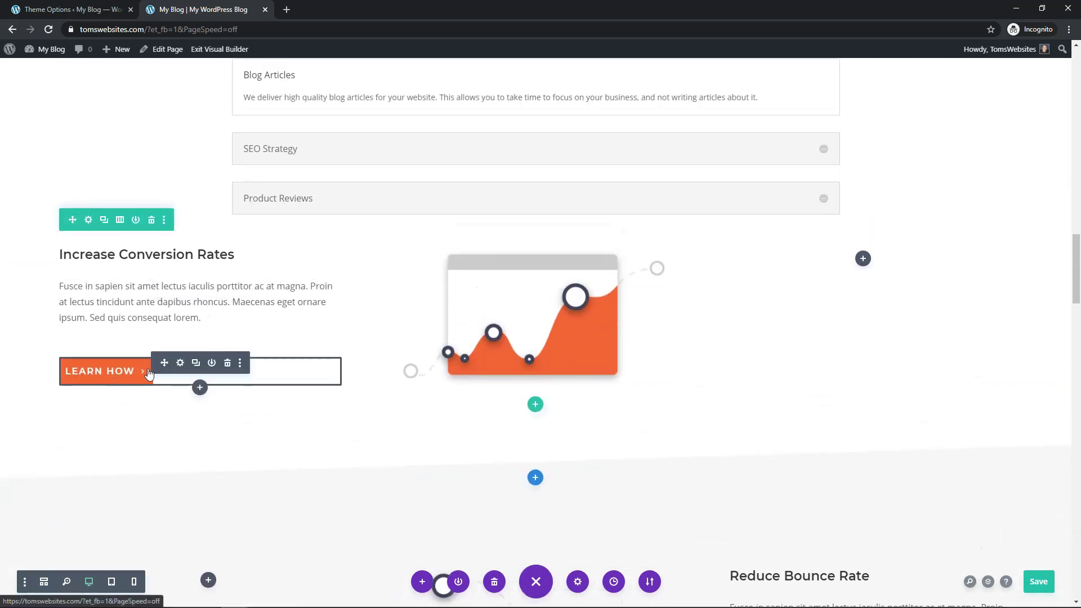
Copy the Learn How button's background colour #f16334 and close its settings unchanged
left_click(180, 363)
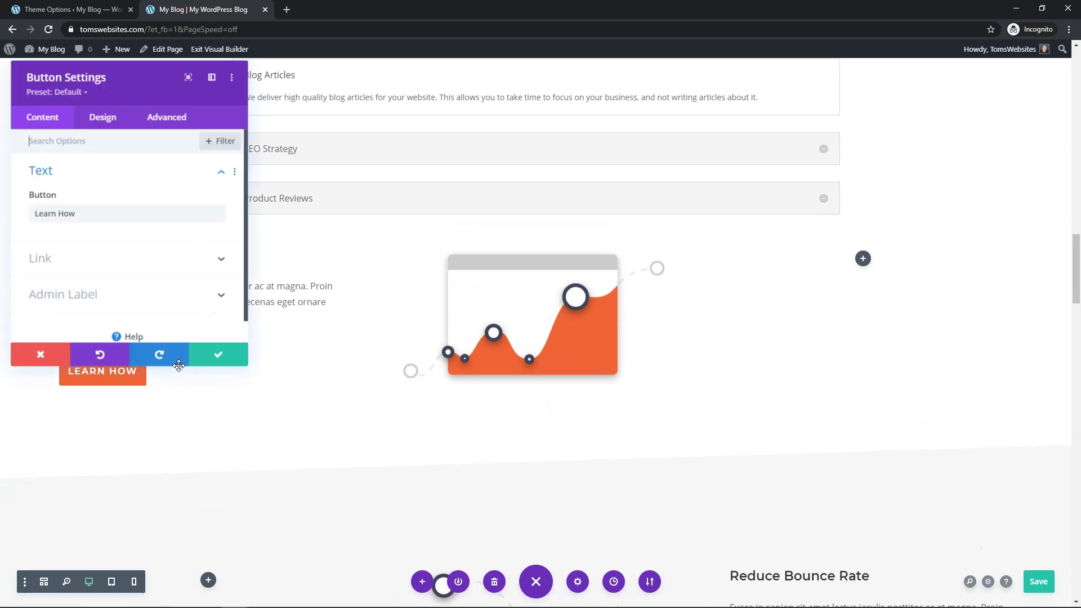
left_click(105, 124)
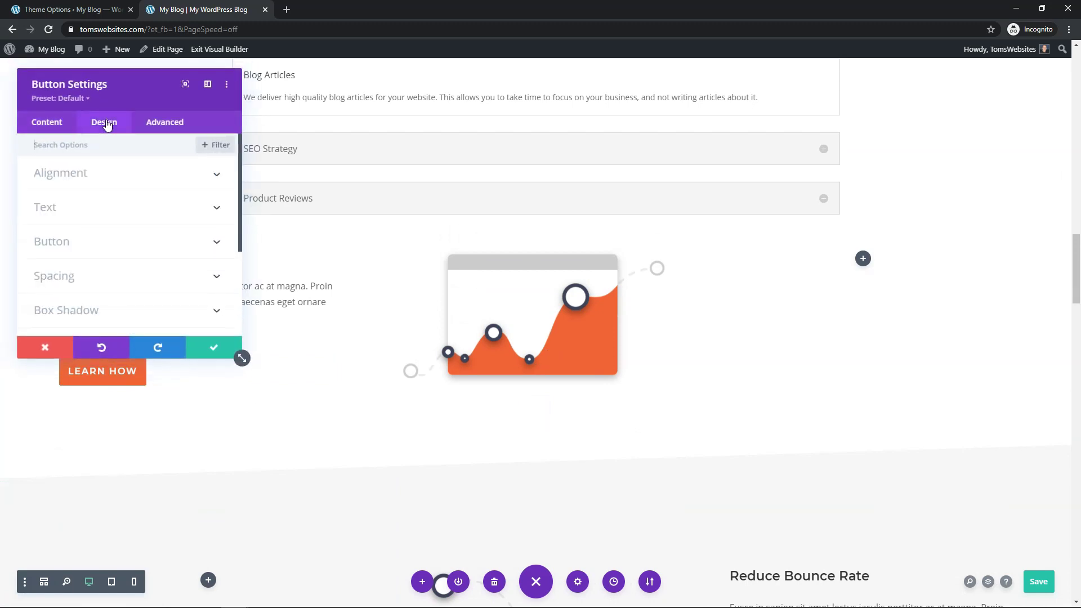
left_click(102, 243)
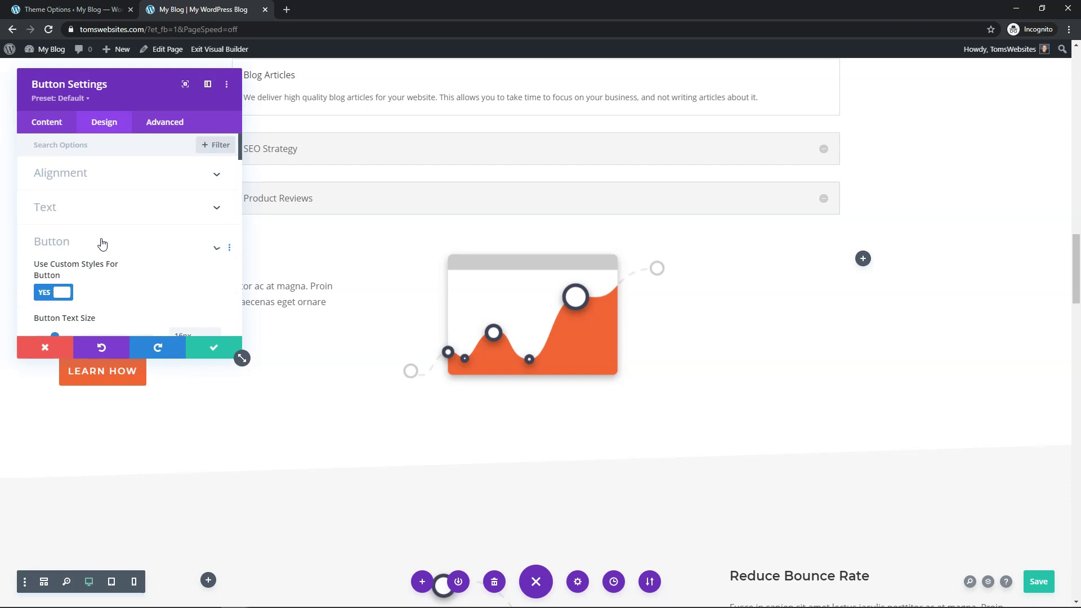
scroll(108, 236, "down", 3)
mouse_move(110, 248)
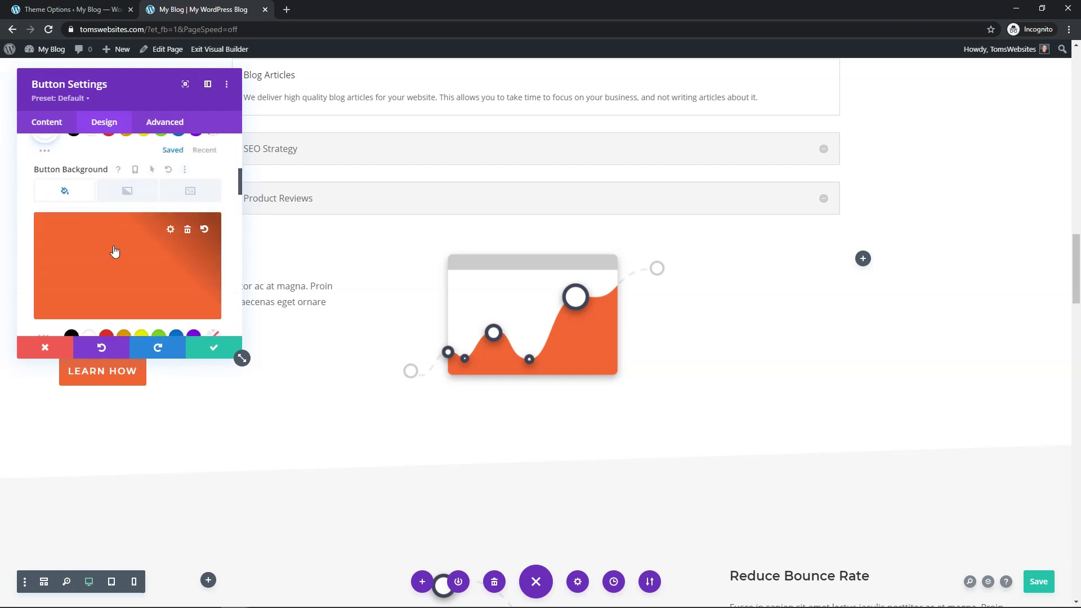
left_click(101, 258)
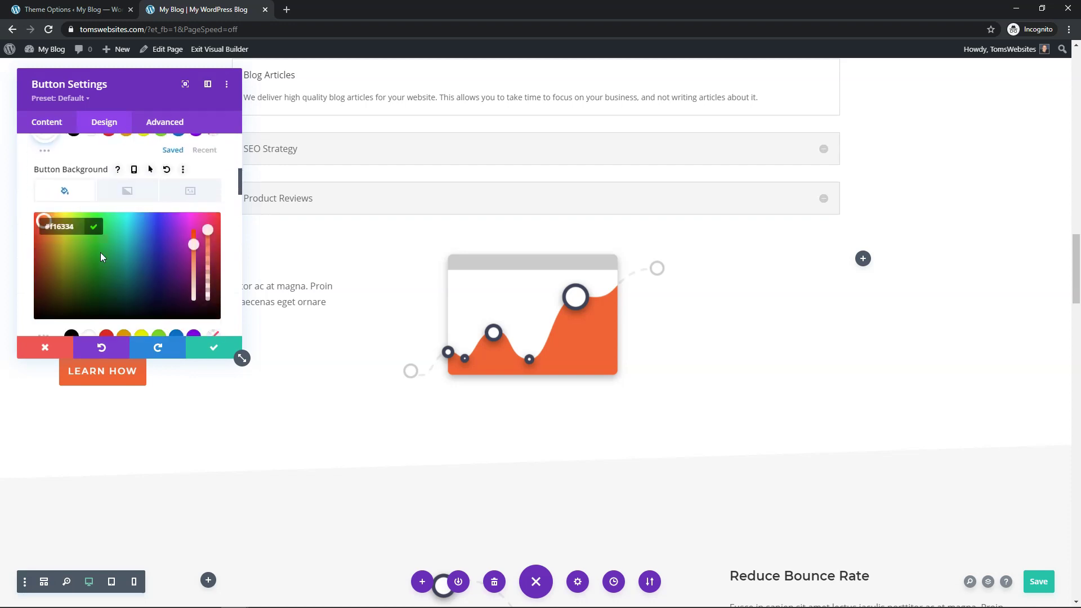
right_click(58, 227)
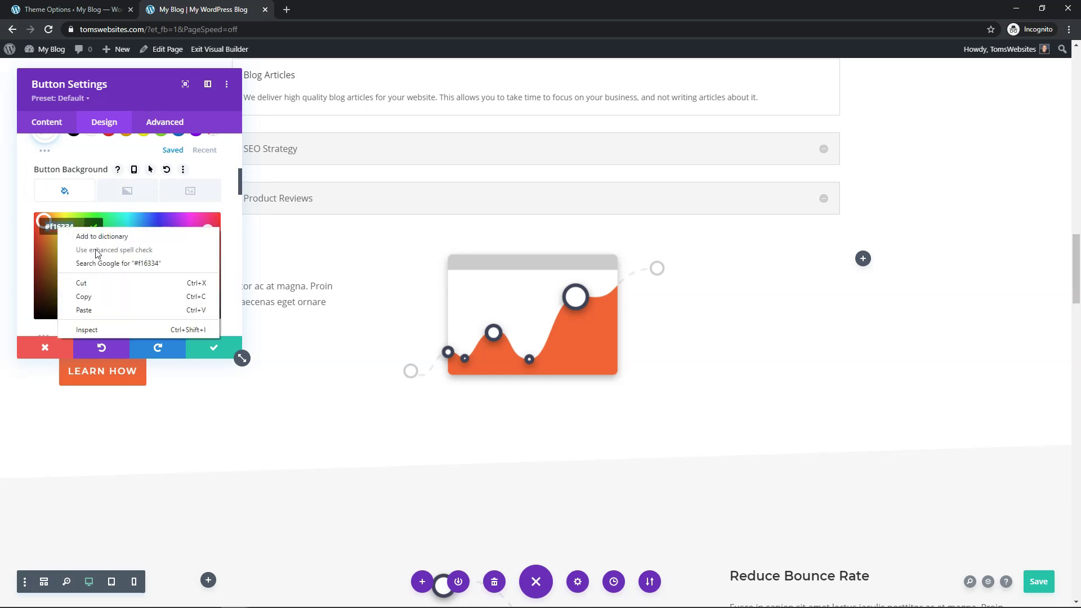
left_click(94, 295)
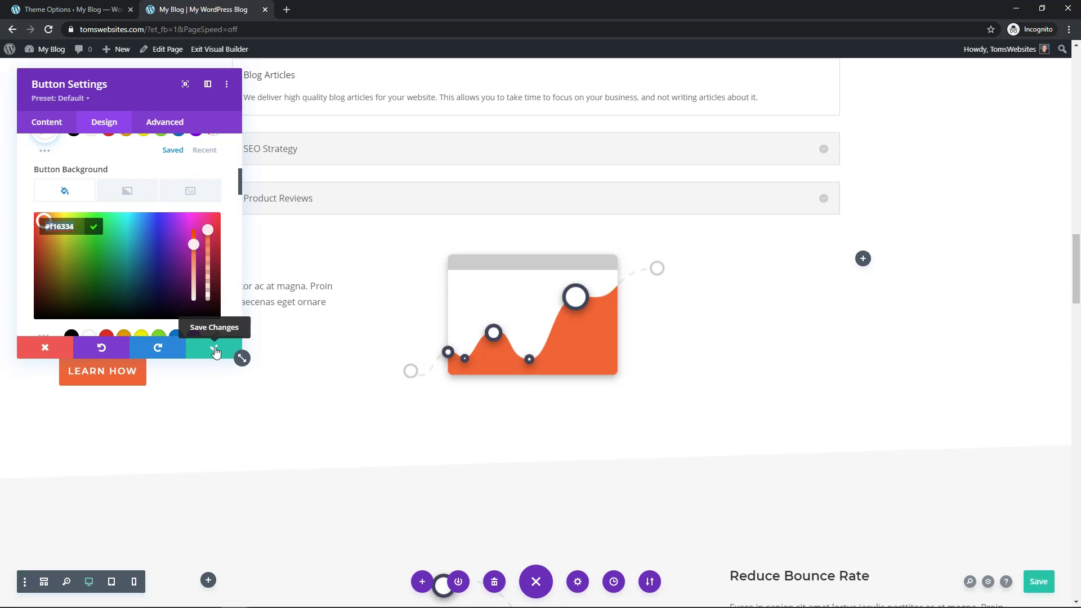
left_click(35, 348)
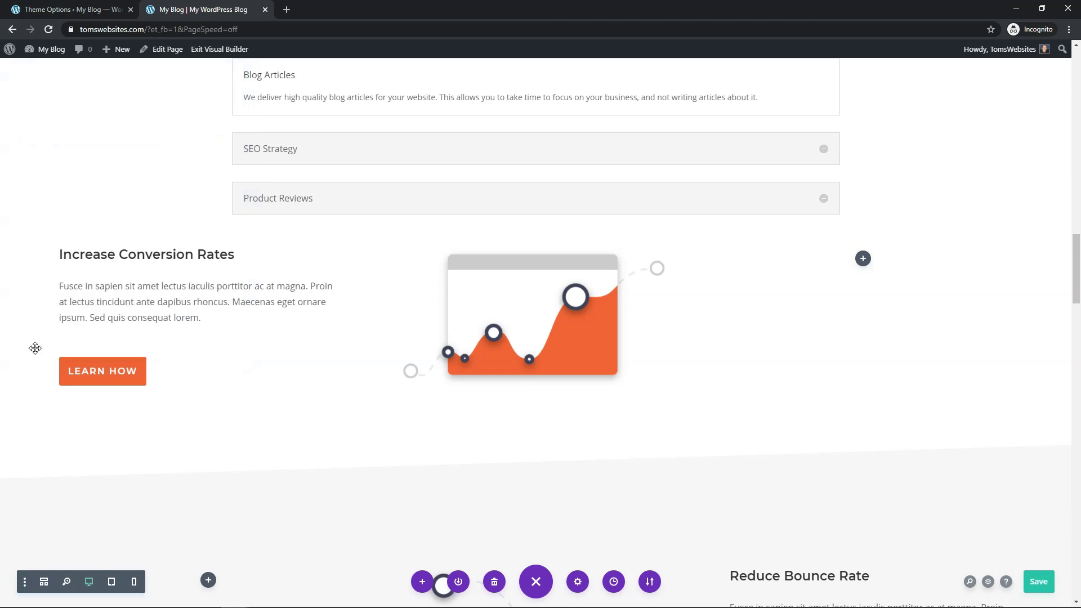
Show the accordion module's Design settings with the Icon group expanded
scroll(490, 333, "up", 3)
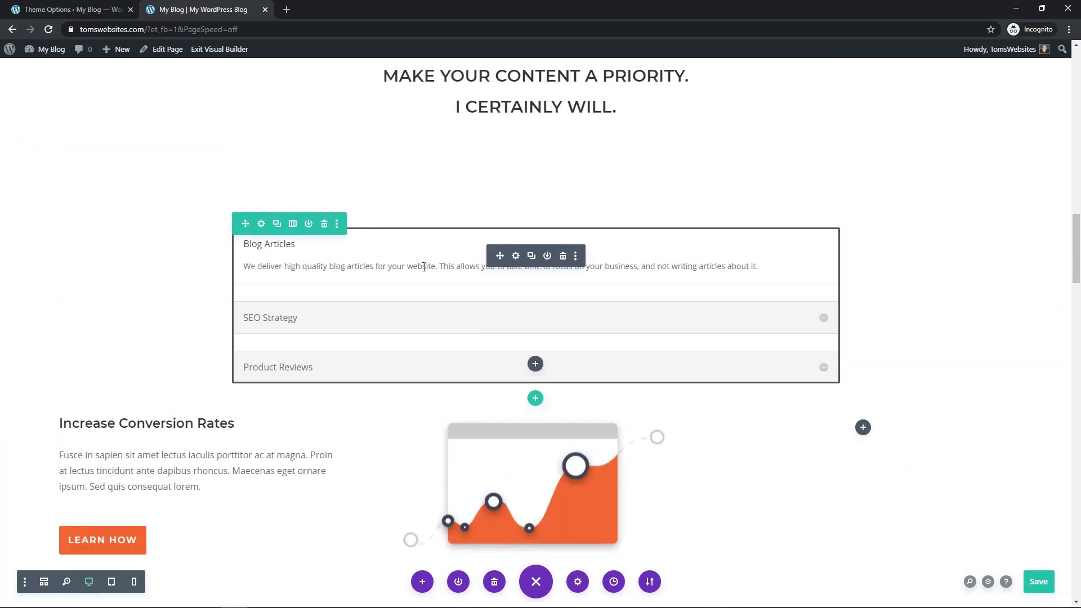
left_click(516, 256)
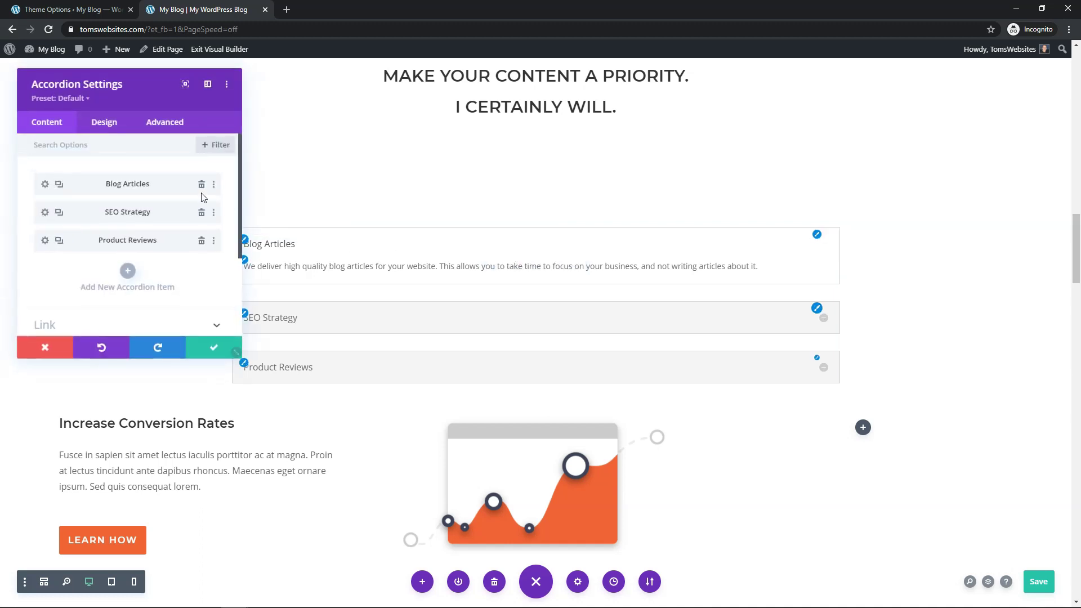
left_click(105, 122)
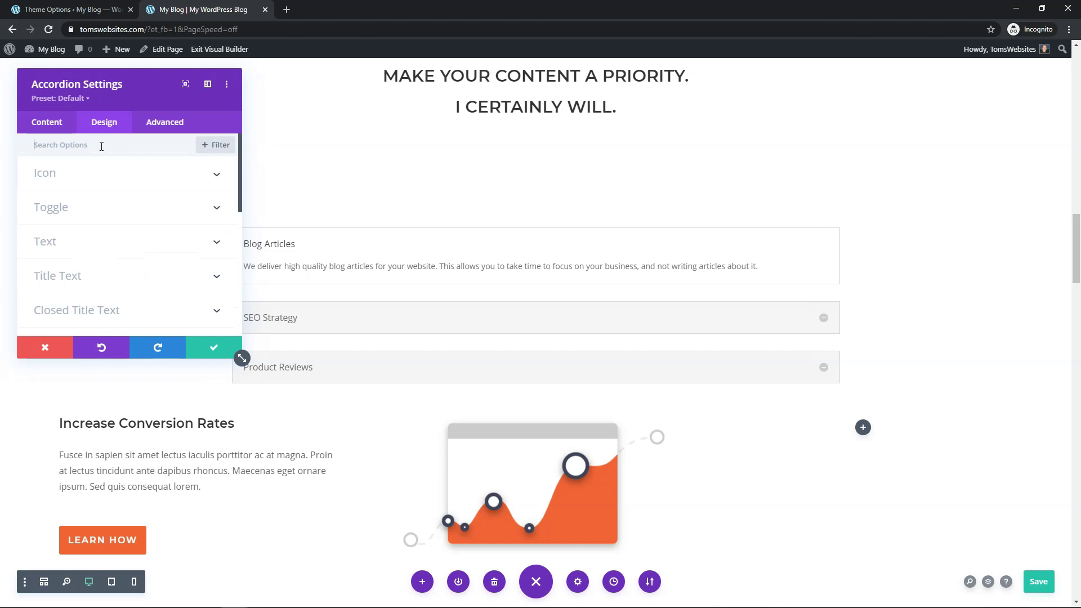
left_click(102, 175)
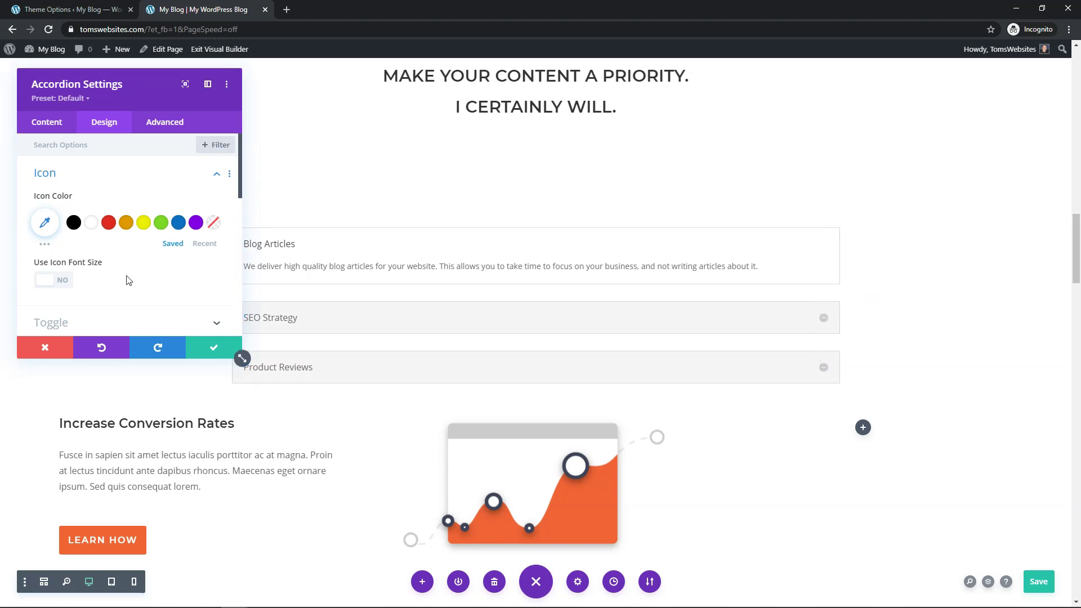
Make the accordion toggle icons white (#ffffff) with a custom 20px icon font size
left_click(92, 223)
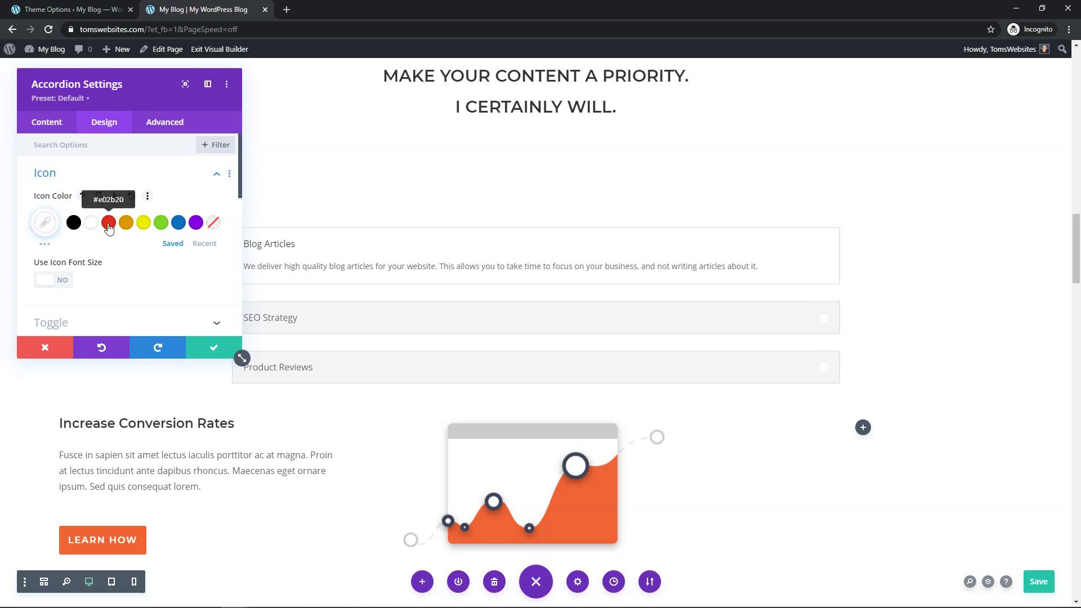
left_click(109, 223)
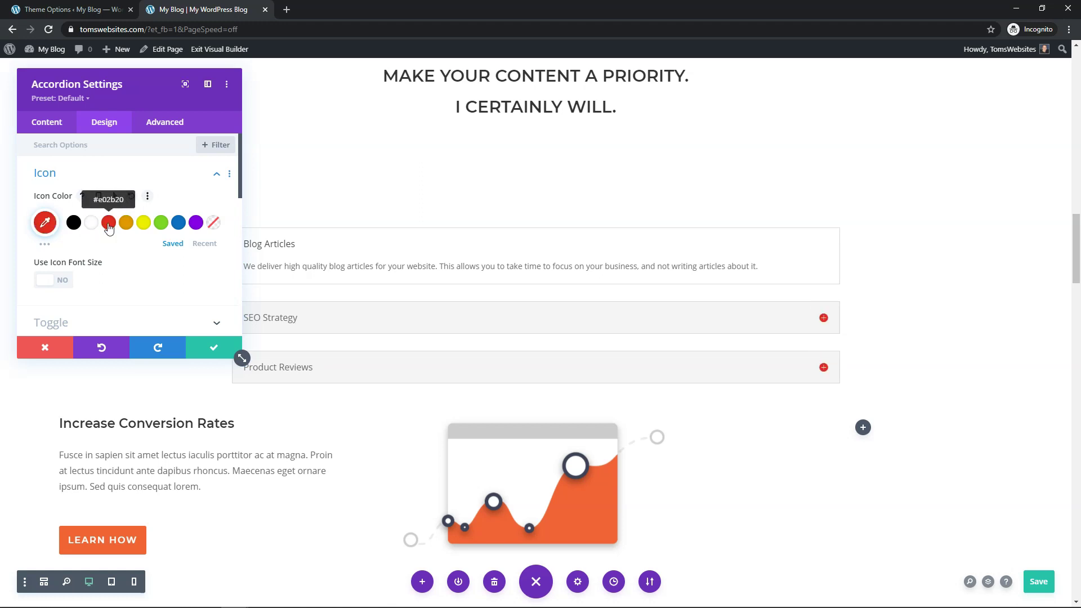
left_click(63, 281)
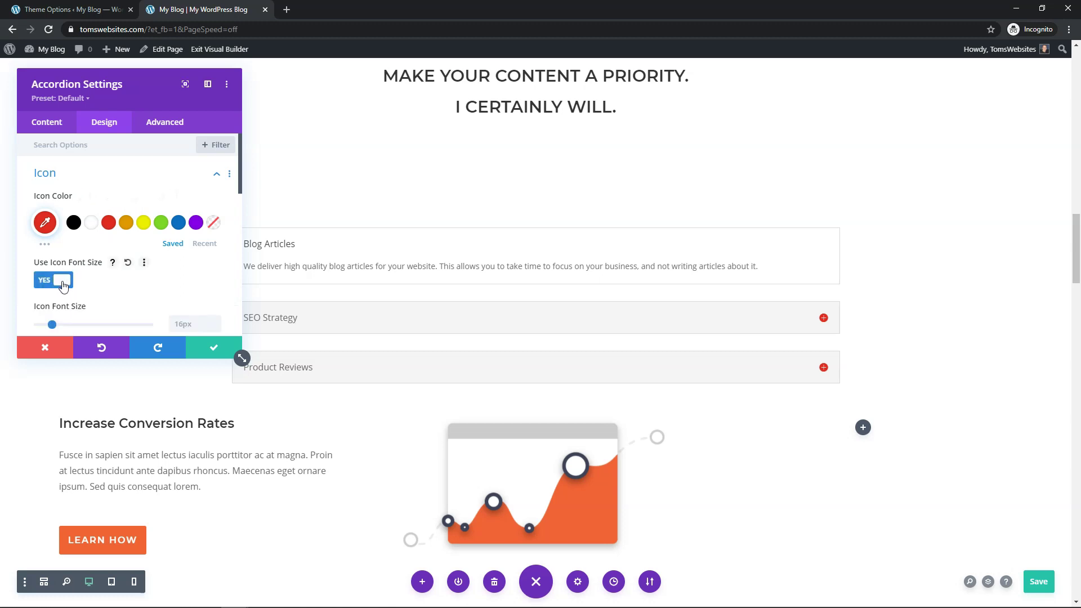
left_click(59, 325)
mouse_move(61, 328)
left_mouse_down()
mouse_move(84, 329)
mouse_move(57, 329)
left_mouse_up()
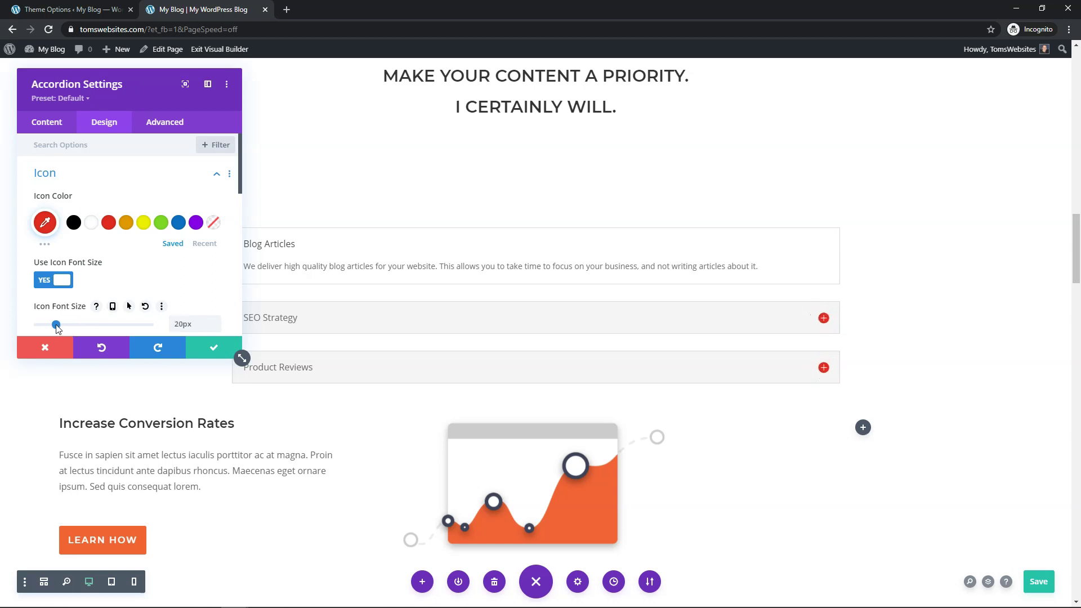
left_click(90, 224)
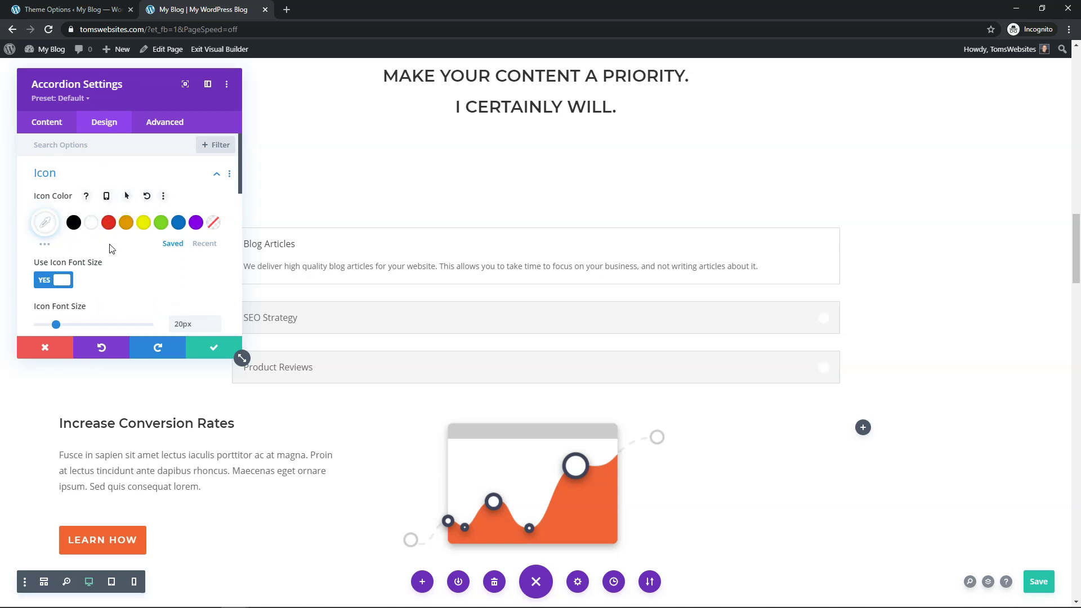
scroll(107, 242, "down", 5)
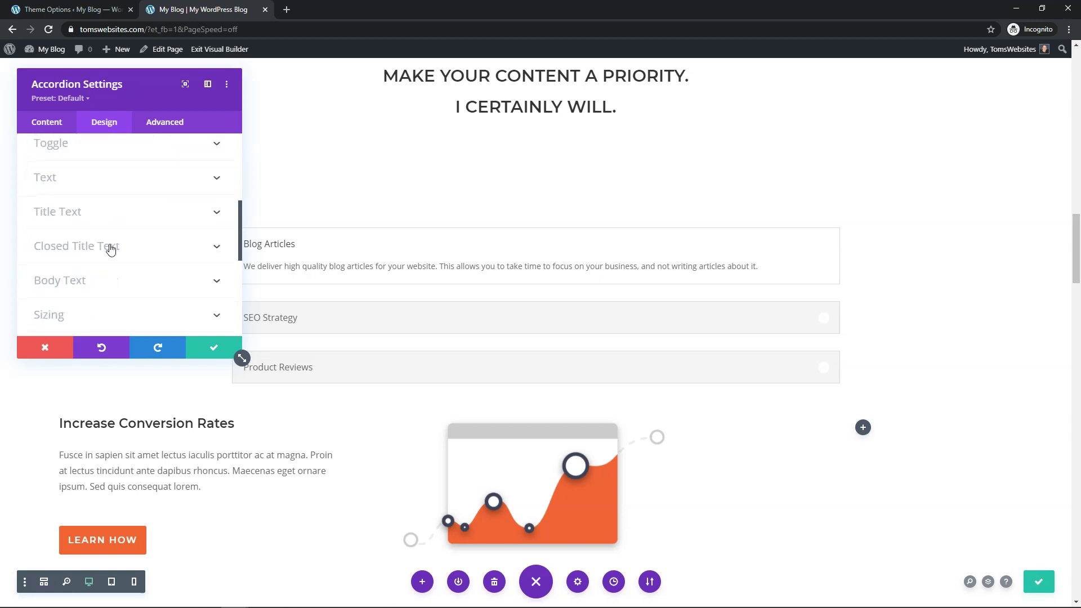
Paste #f16334 as both the open and closed toggle background colours
left_click(106, 146)
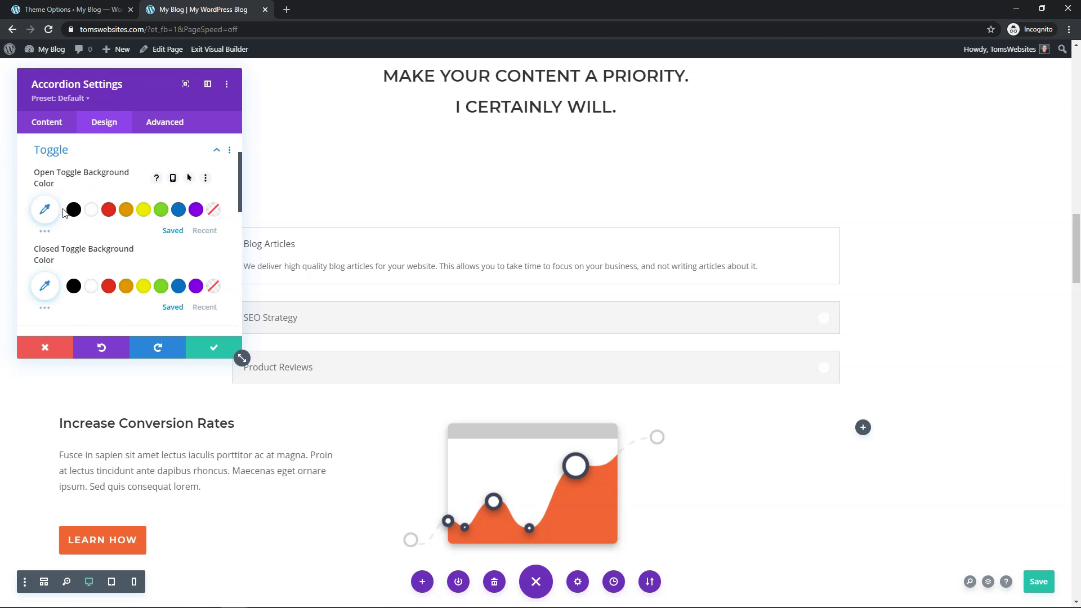
left_click(45, 210)
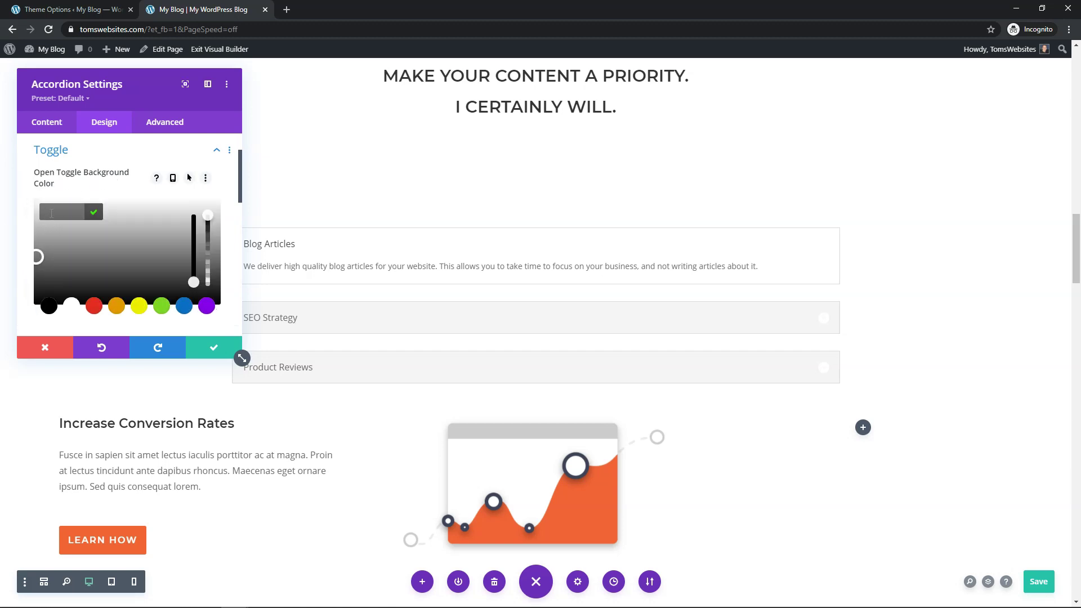
key("ctrl+v")
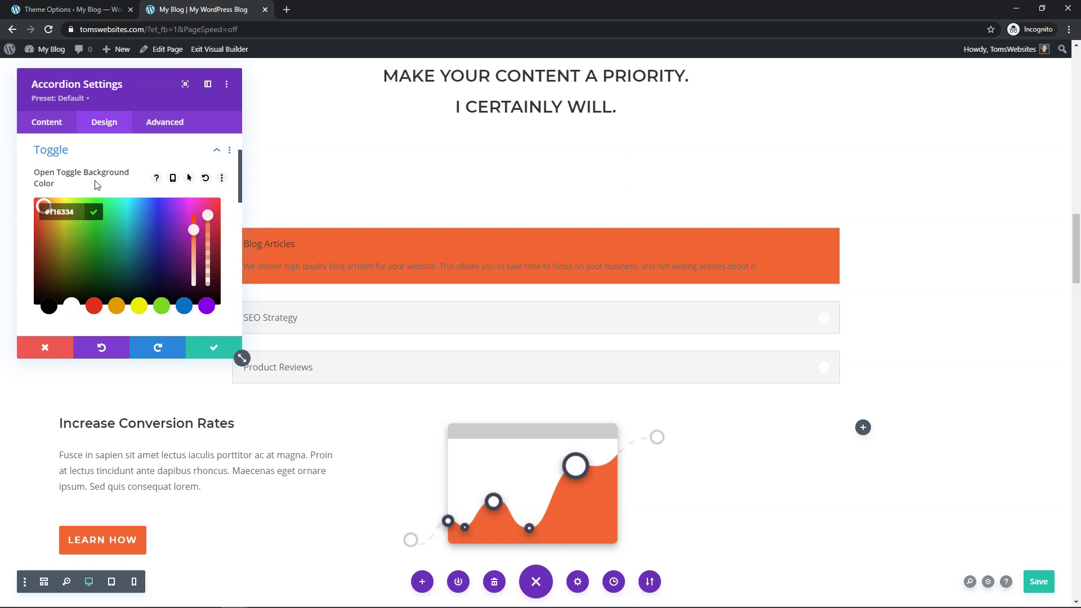
scroll(99, 191, "down", 2)
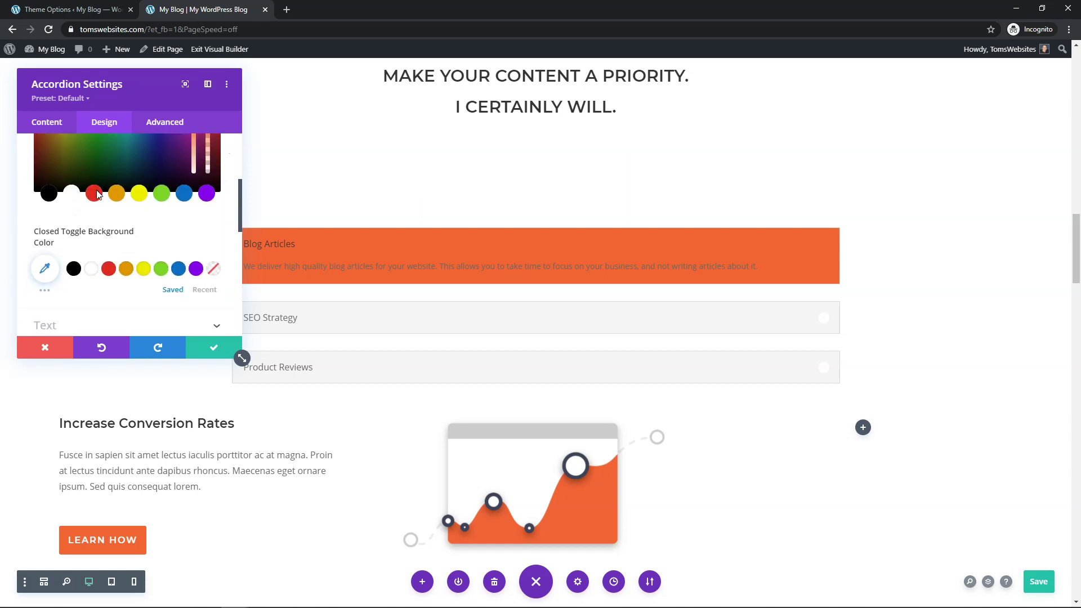
left_click(50, 270)
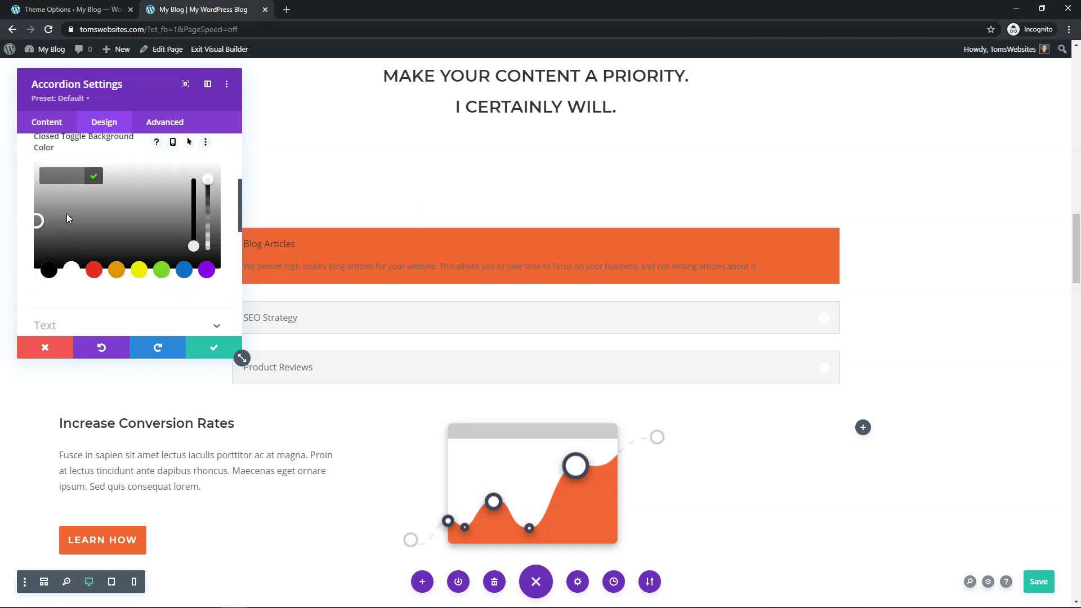
type("#f16334")
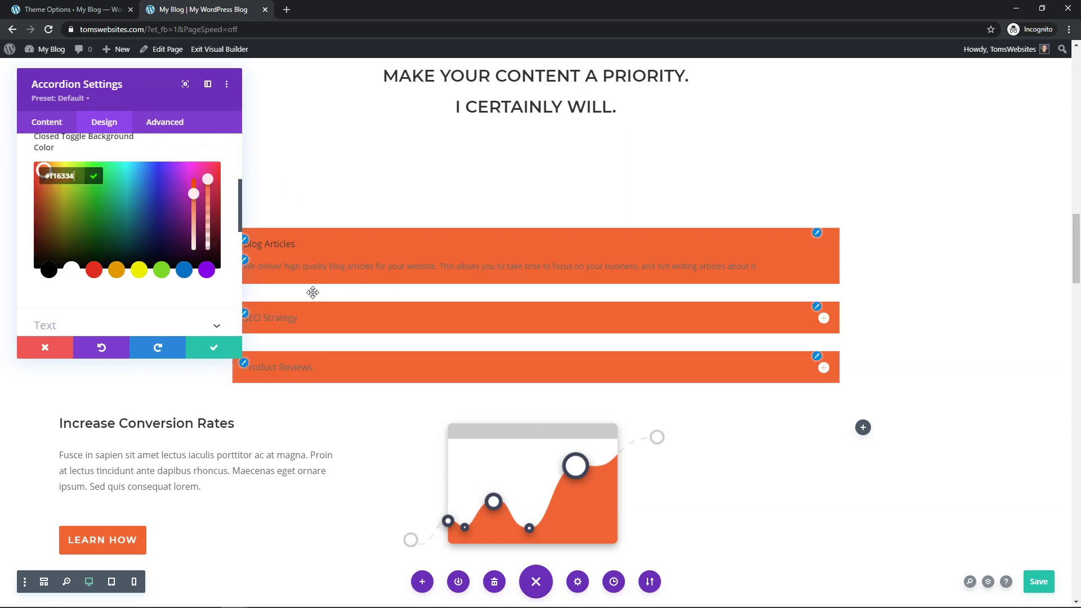
scroll(107, 234, "down", 1)
scroll(107, 234, "up", 3)
scroll(106, 234, "up", 2)
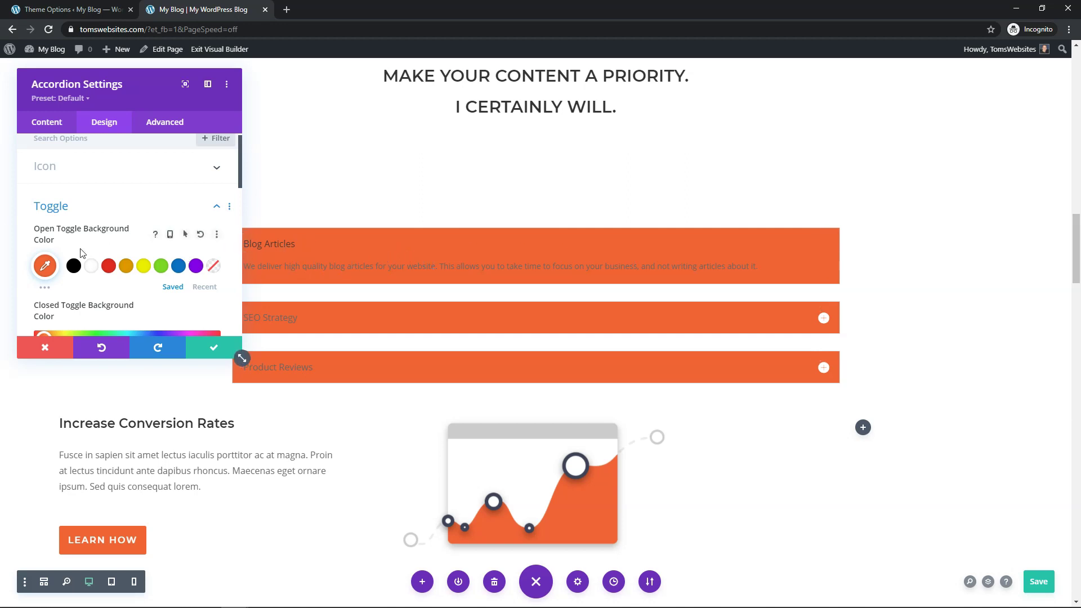
After trying other hues, restore the open toggle background to #f16334 and collapse the section
left_click(108, 267)
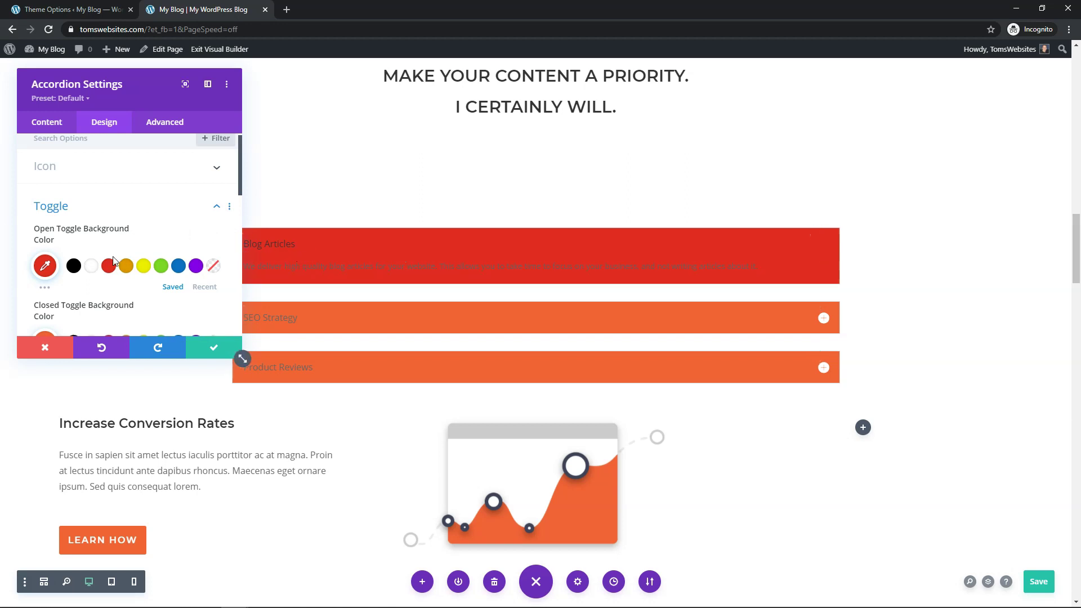
left_click(48, 265)
mouse_move(34, 276)
left_mouse_down()
mouse_move(107, 292)
mouse_move(52, 272)
left_mouse_up()
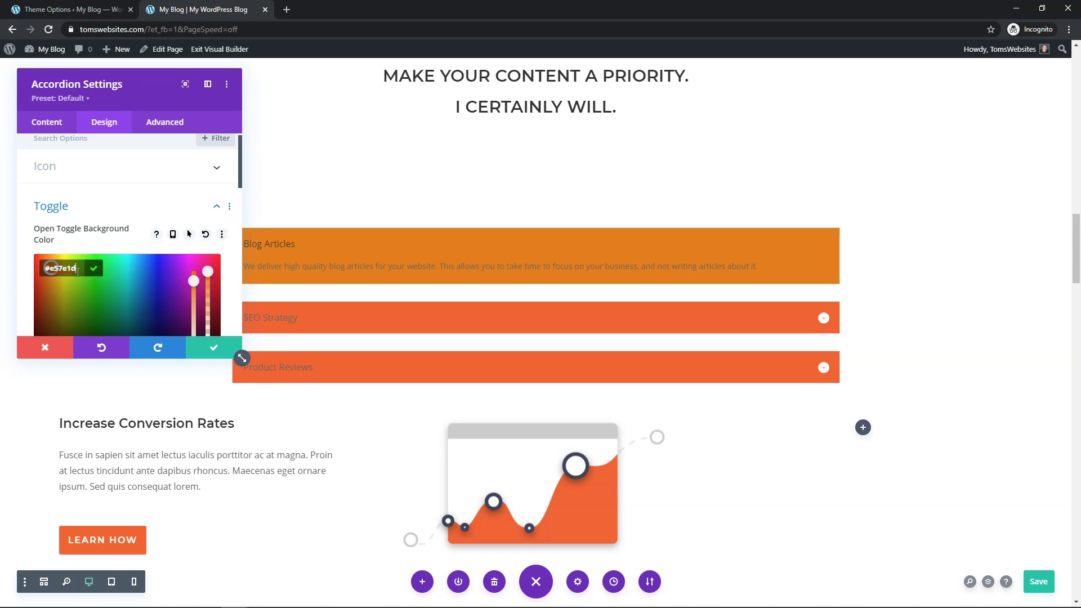
left_click(205, 234)
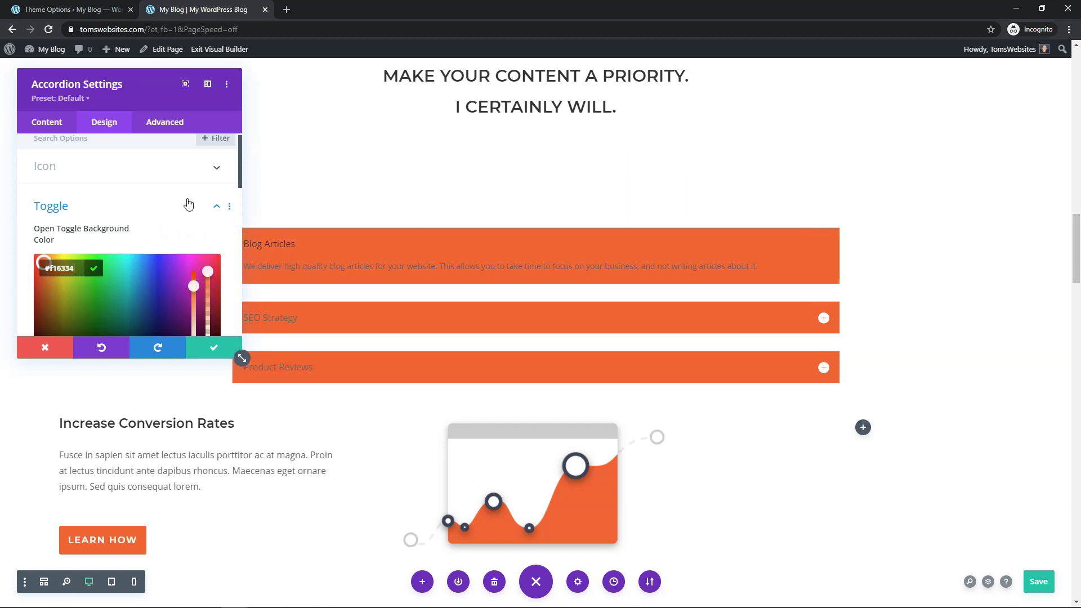
left_click(215, 209)
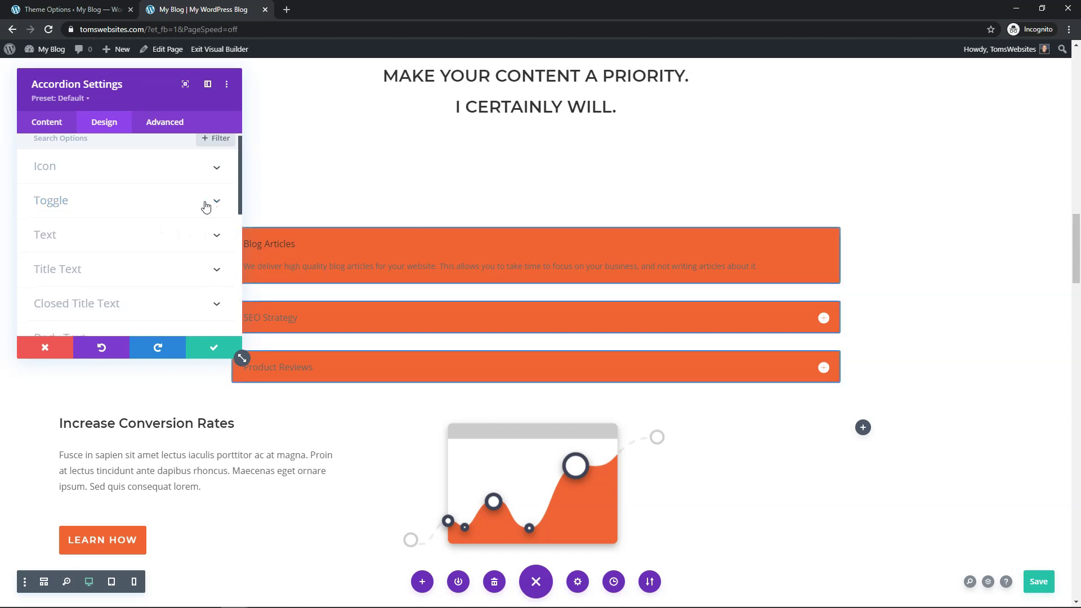
Try centre and right alignment for the accordion text, then keep it left-aligned
left_click(180, 242)
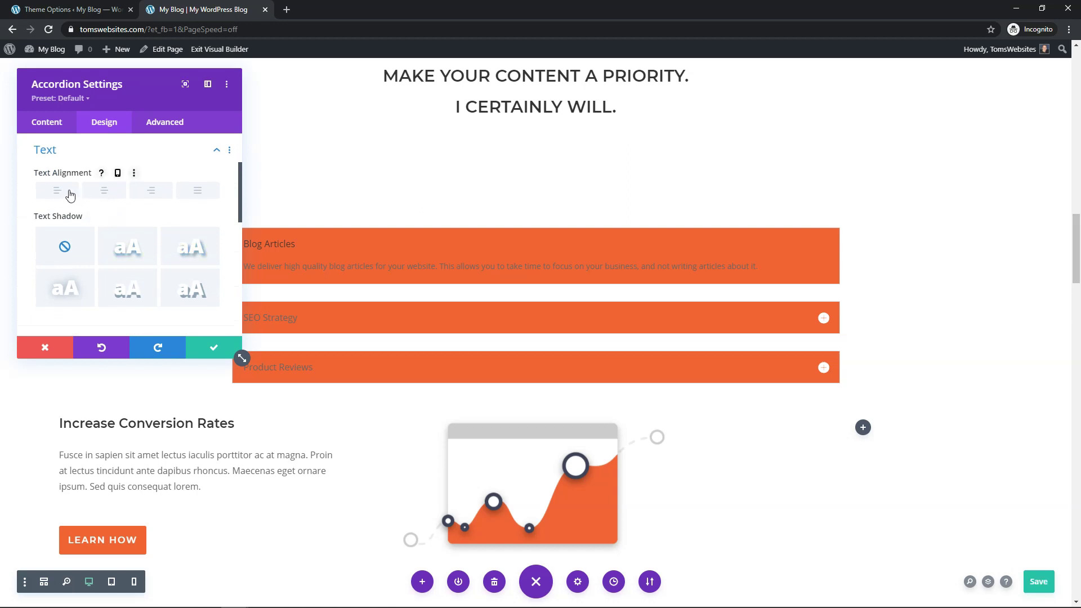
left_click(96, 197)
left_click(146, 196)
left_click(56, 199)
scroll(121, 223, "down", 5)
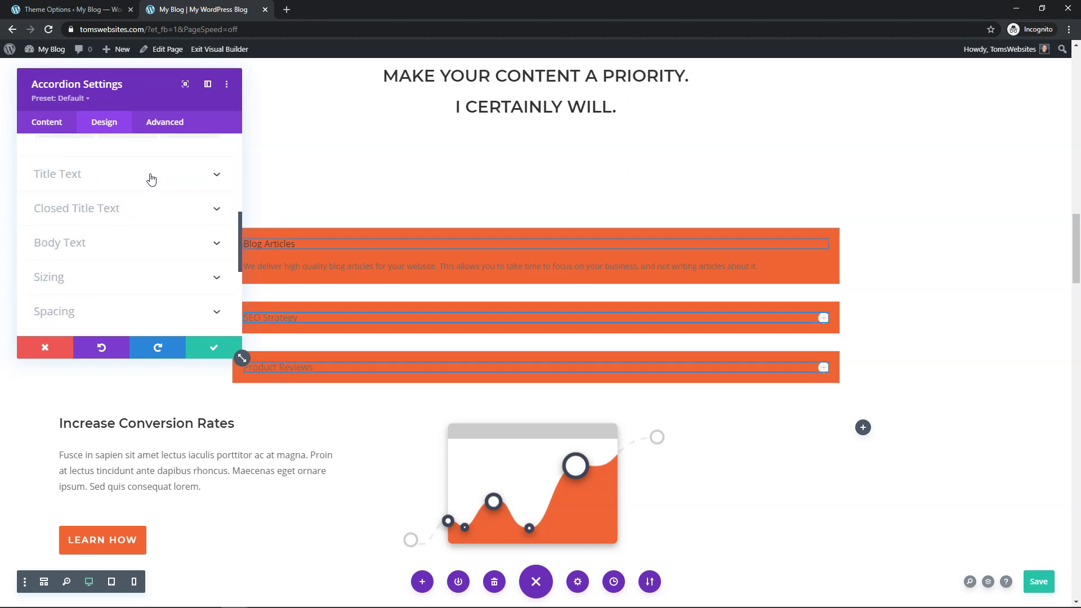
Set both Open Title and Title Text colour to white
left_click(150, 178)
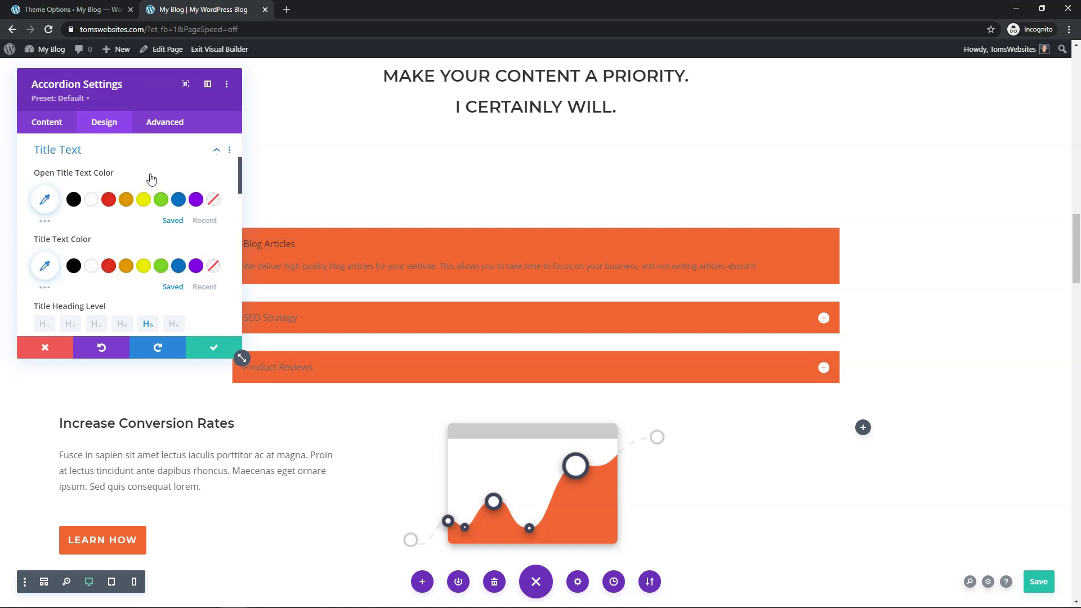
left_click(91, 203)
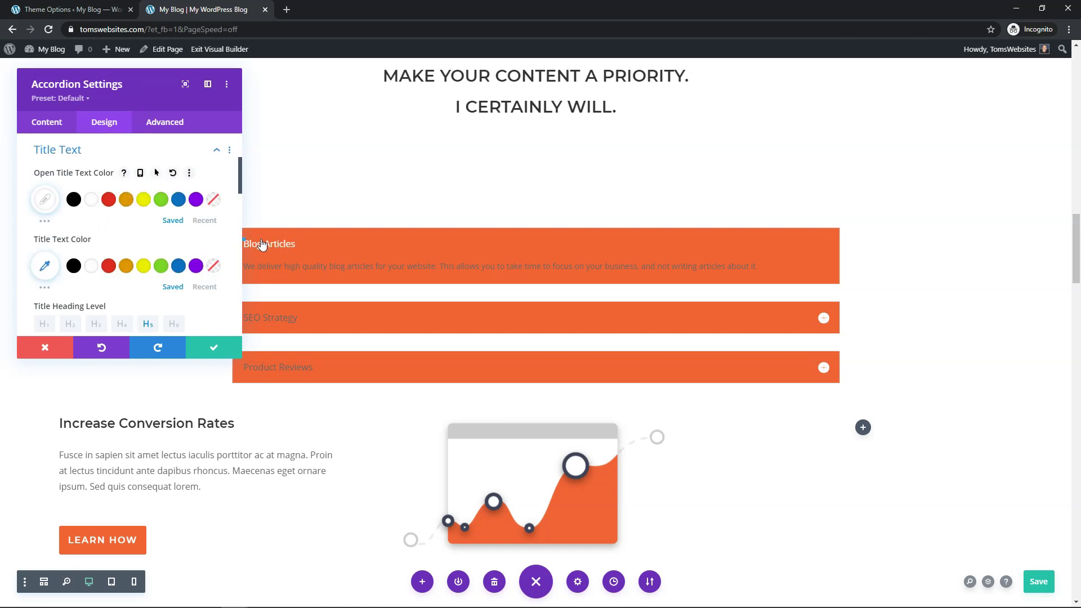
left_click(92, 271)
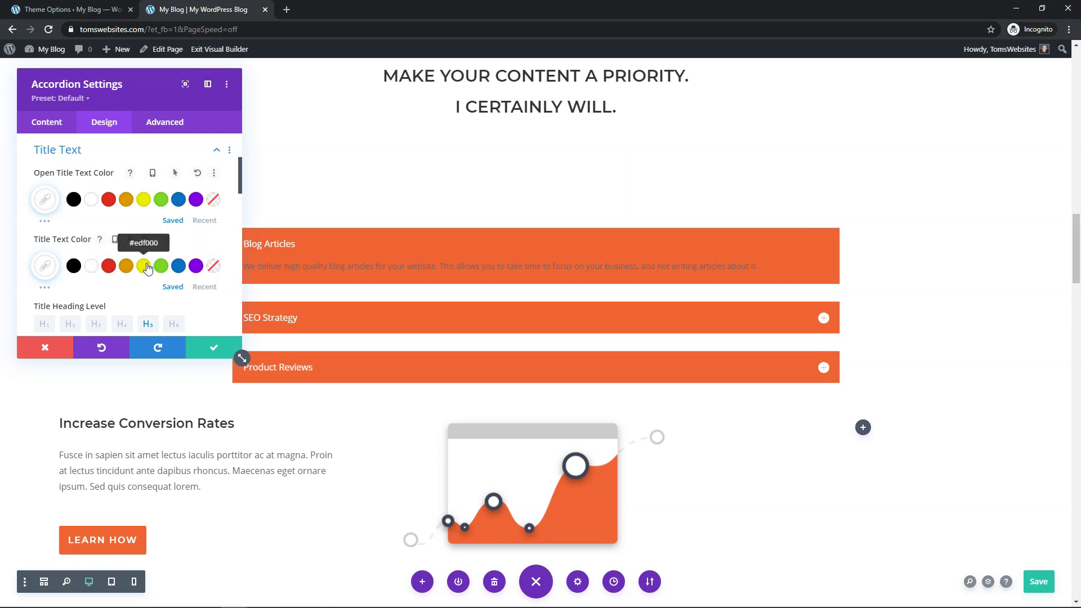
scroll(148, 268, "down", 1)
scroll(159, 272, "down", 1)
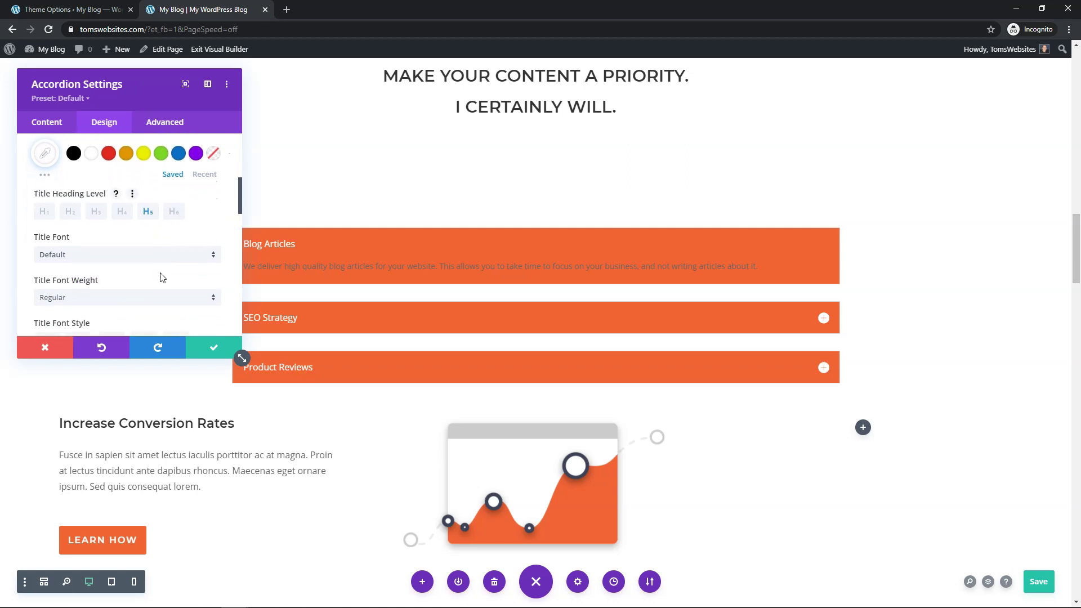
Set the accordion title font to Lato and try a Bold weight
left_click(93, 258)
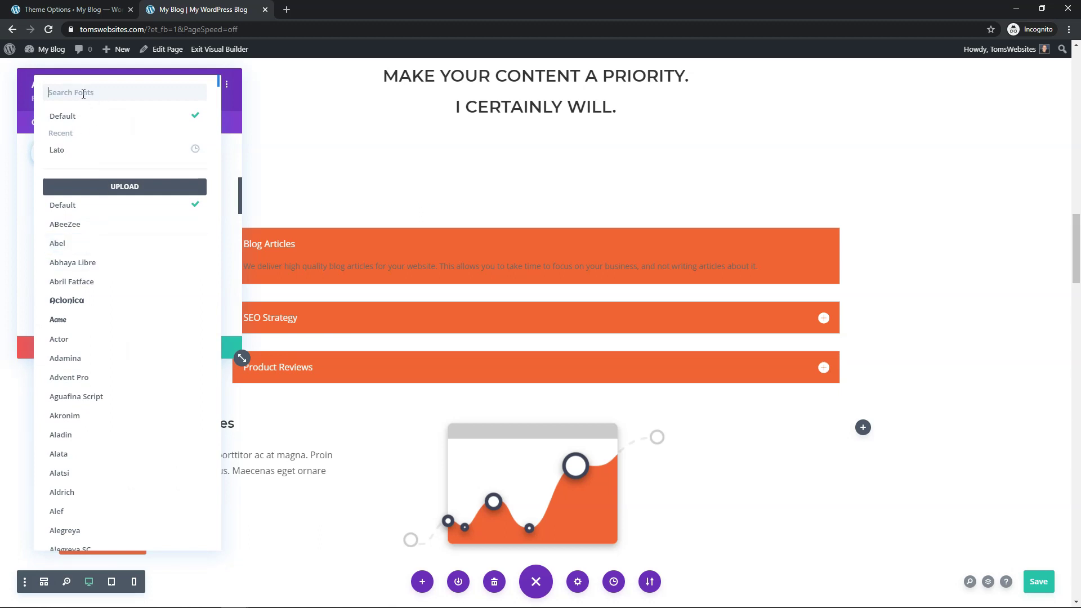
left_click(81, 156)
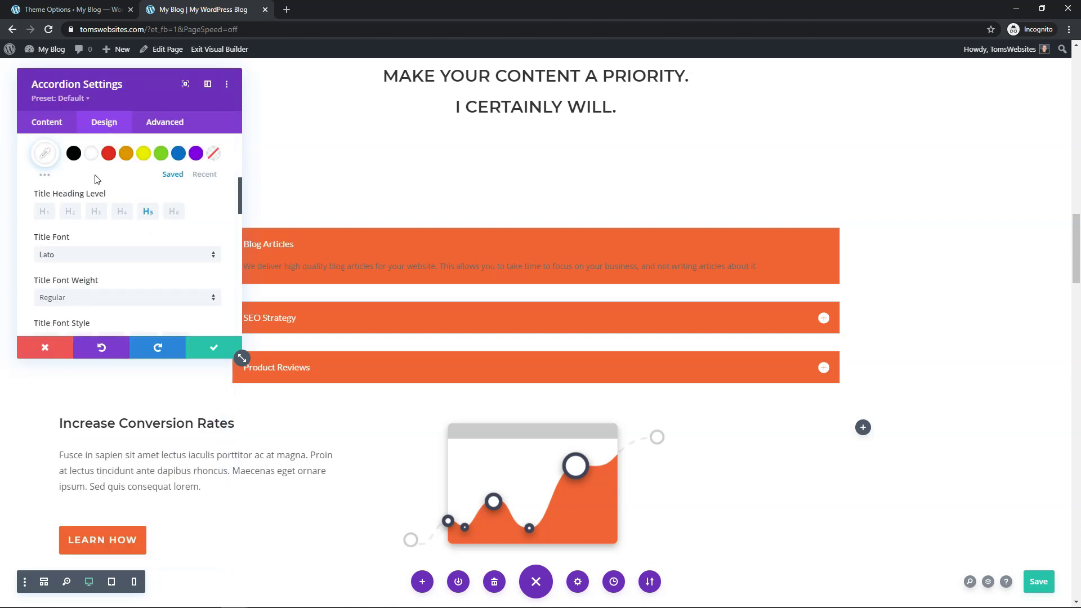
scroll(115, 288, "down", 1)
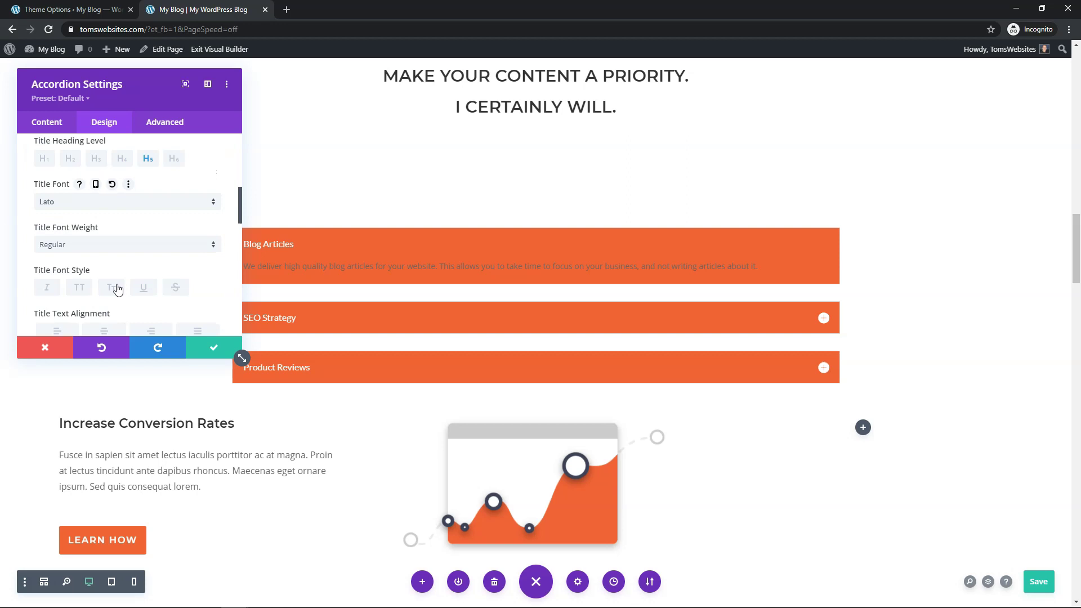
left_click(72, 242)
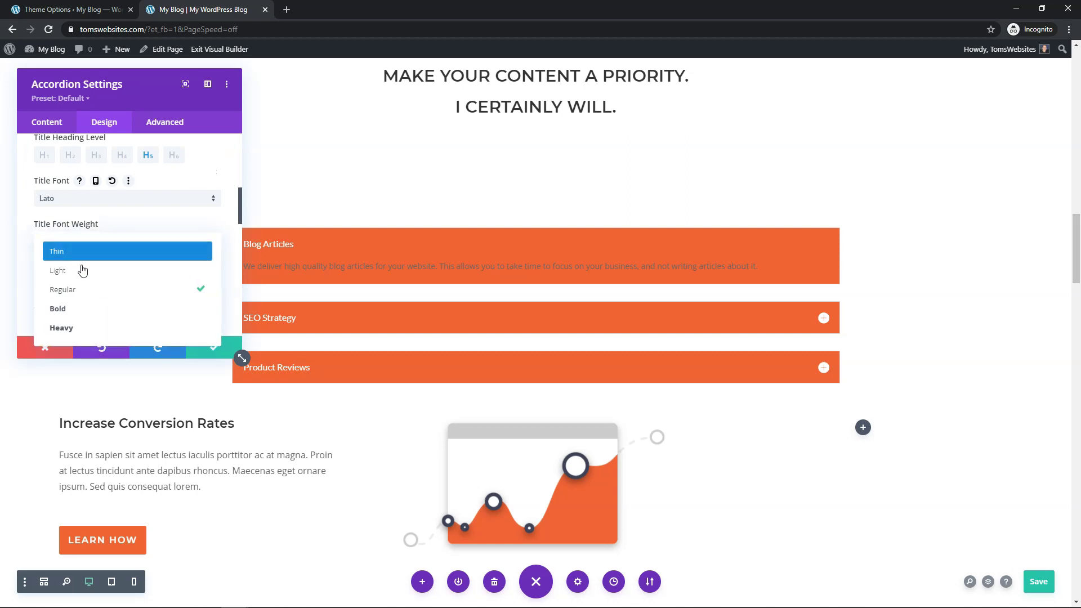
left_click(88, 314)
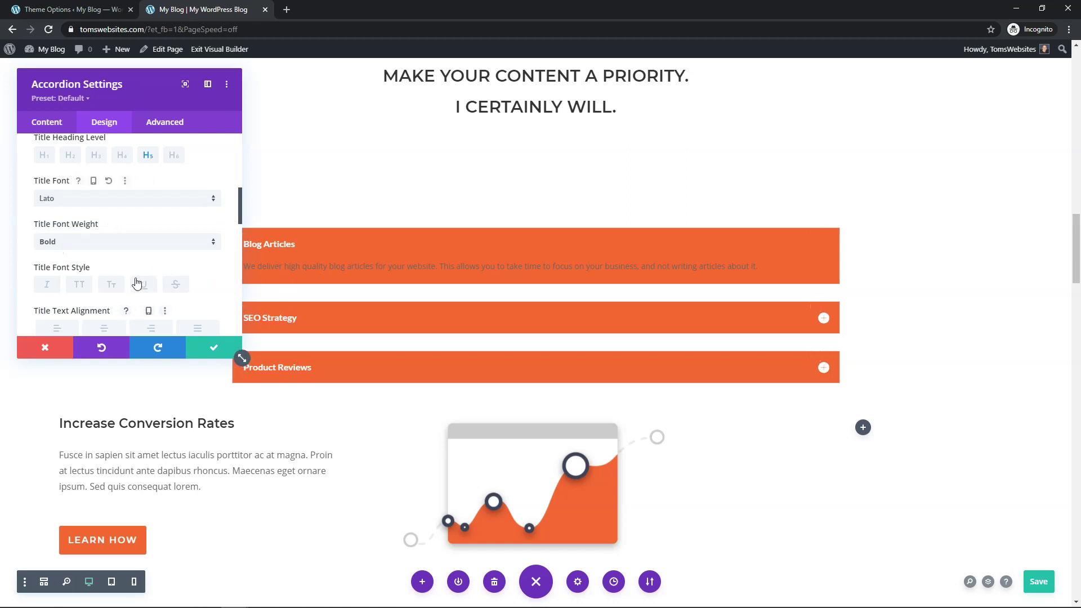
scroll(139, 284, "down", 1)
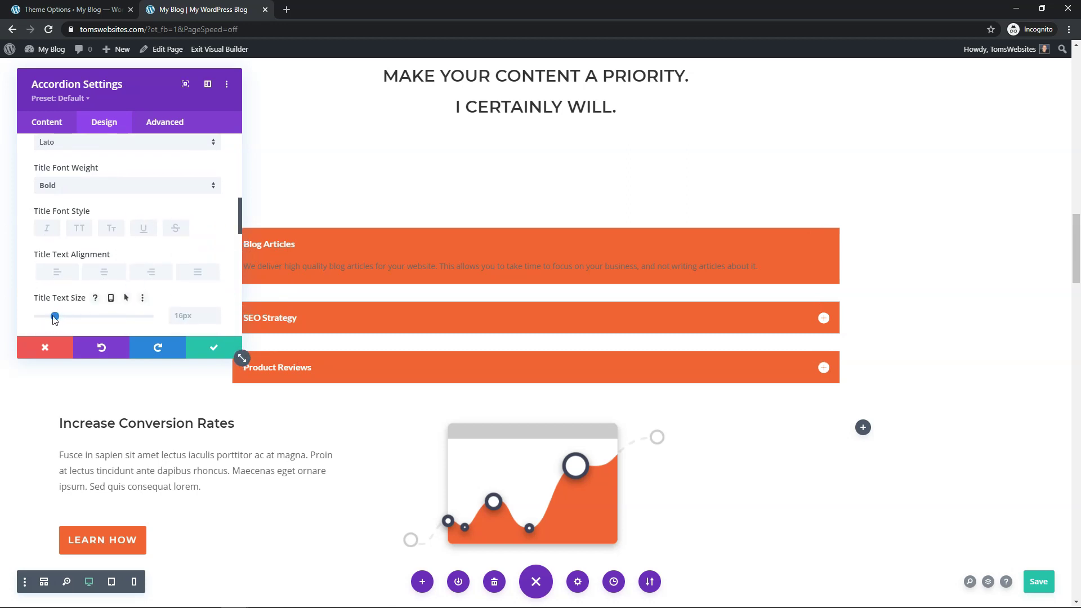
Enlarge the title text to 24px and change the weight back to Regular
left_click_drag(55, 316, 64, 318)
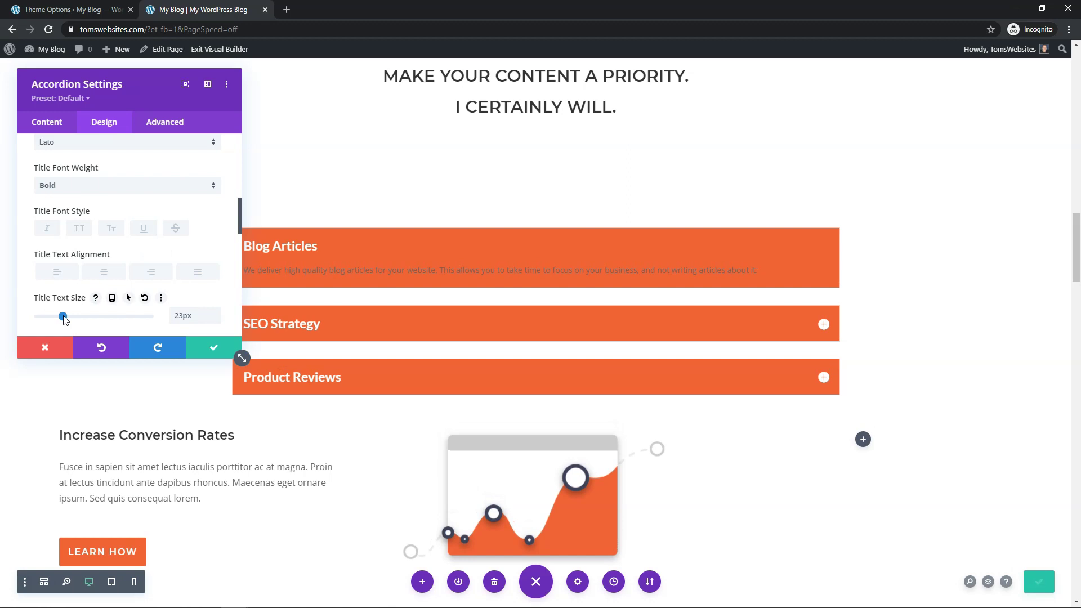
left_click_drag(63, 319, 64, 317)
left_click(111, 186)
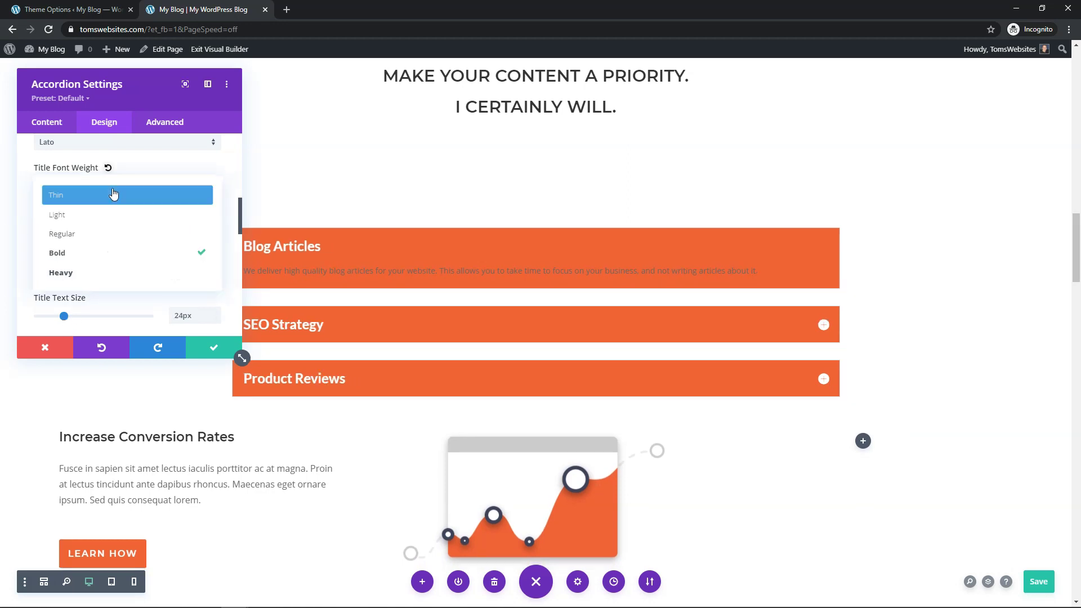
left_click(102, 235)
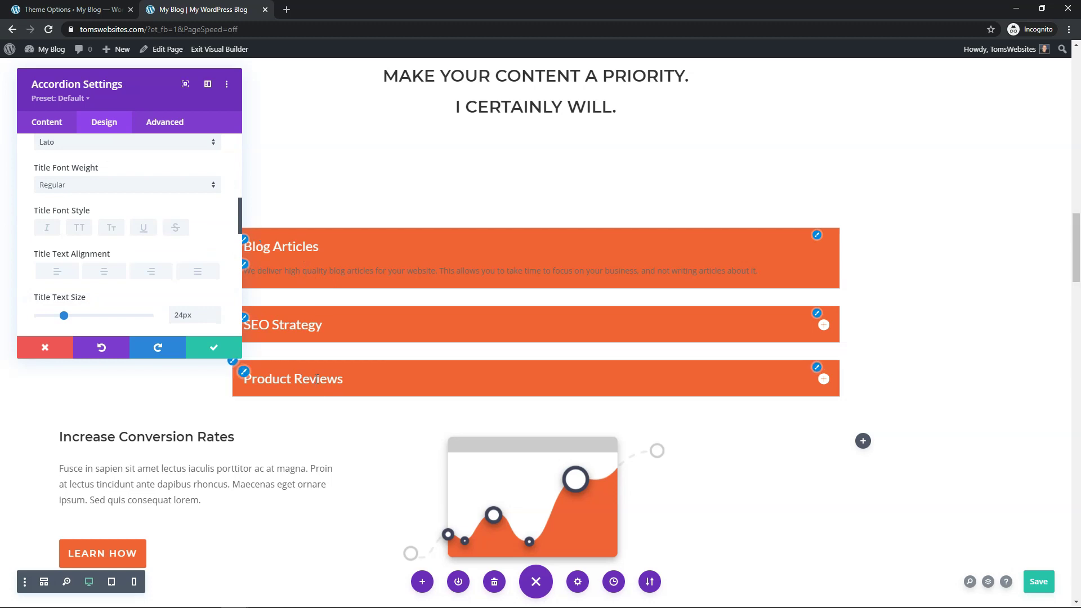
scroll(140, 232, "down", 1)
scroll(140, 232, "down", 4)
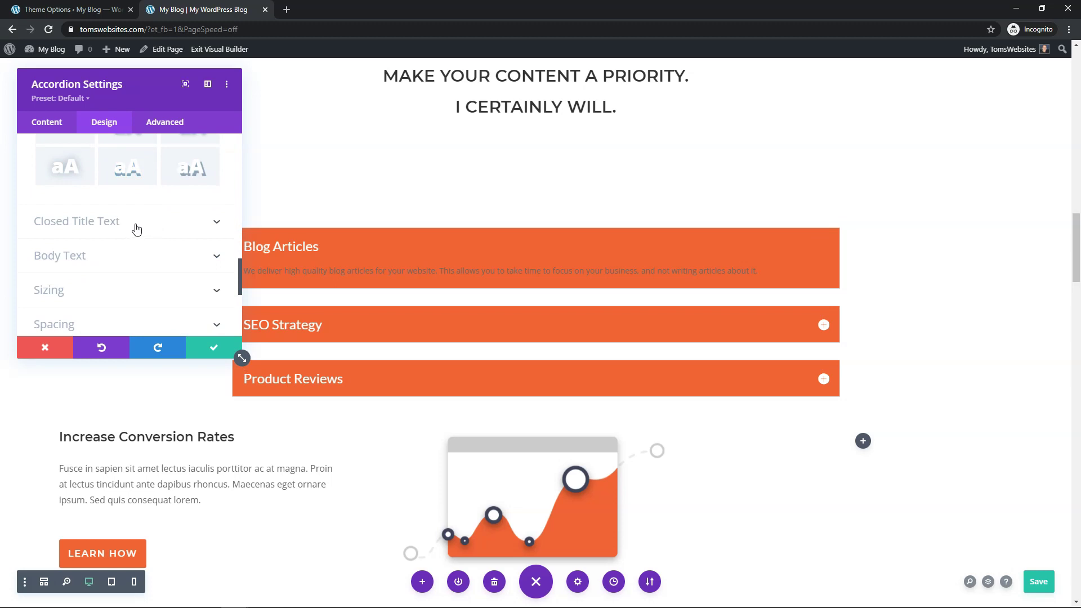
Set the accordion body font to Lato
left_click(136, 229)
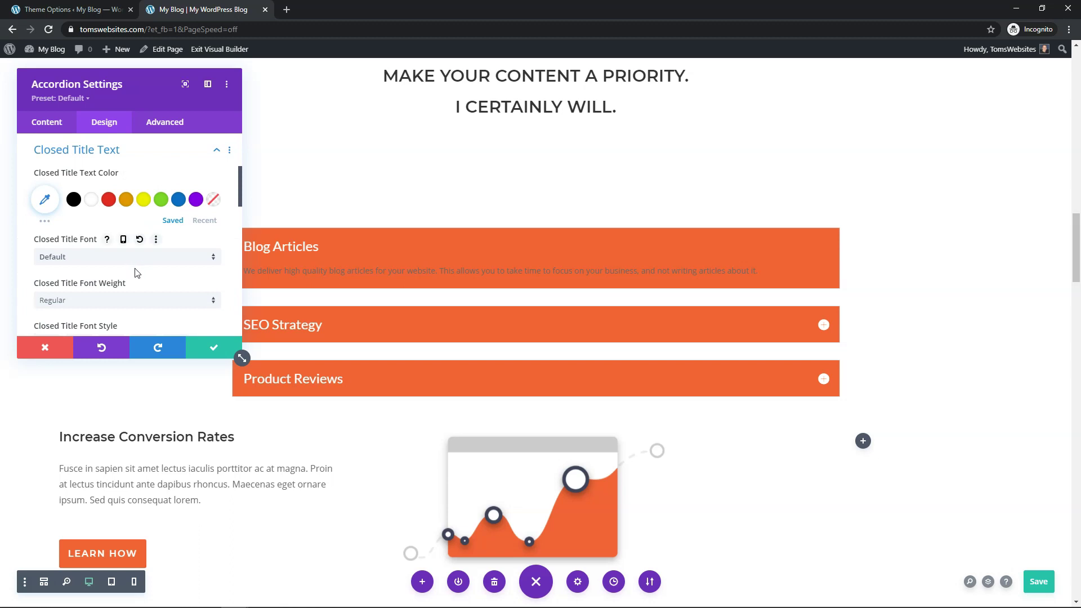
left_click_drag(241, 178, 235, 271)
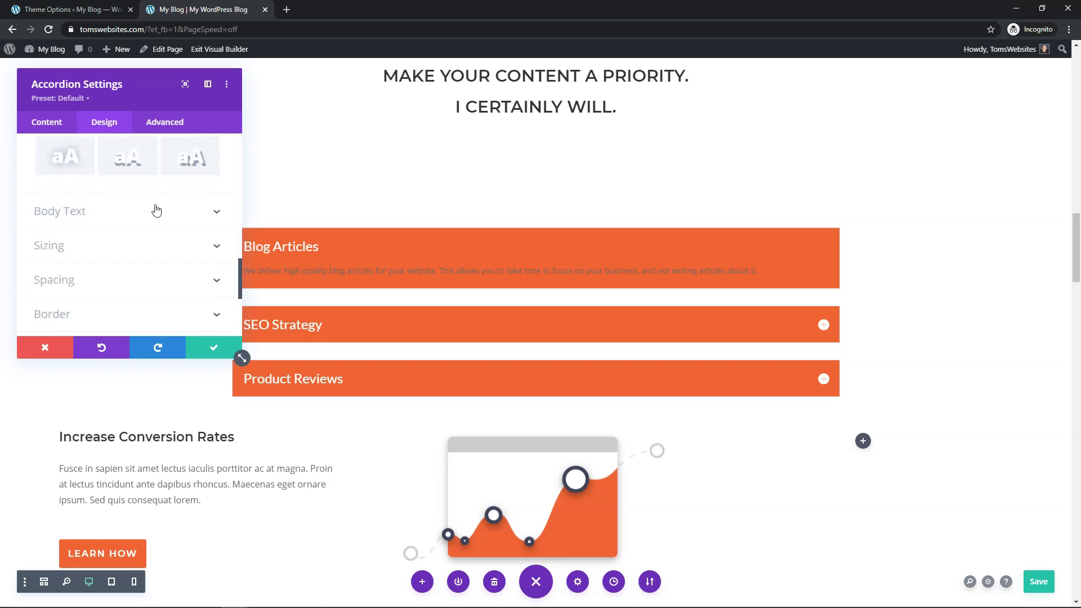
left_click(129, 216)
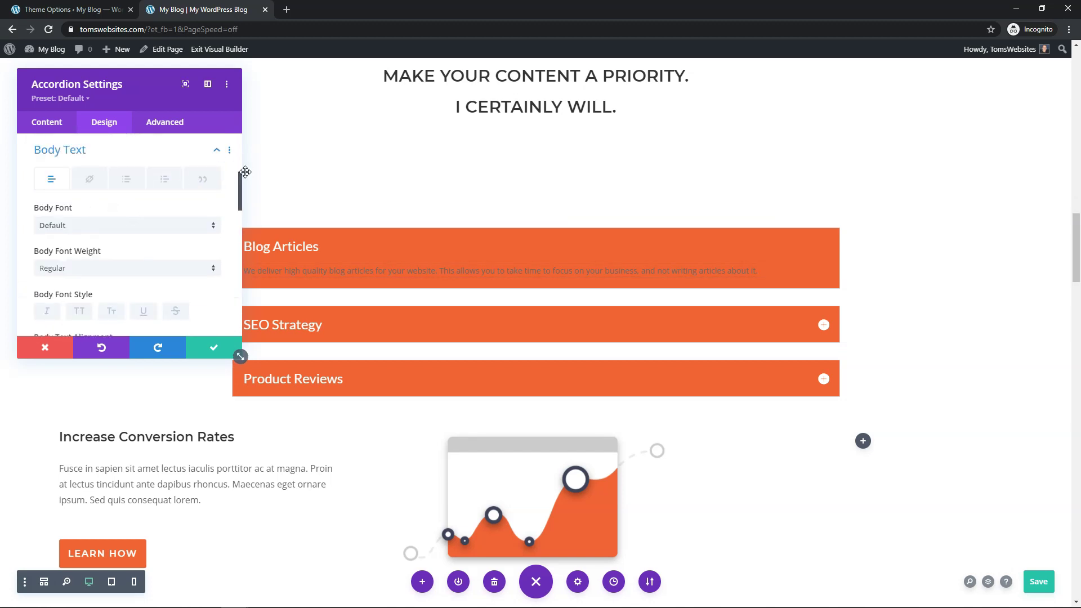
left_click_drag(241, 191, 240, 196)
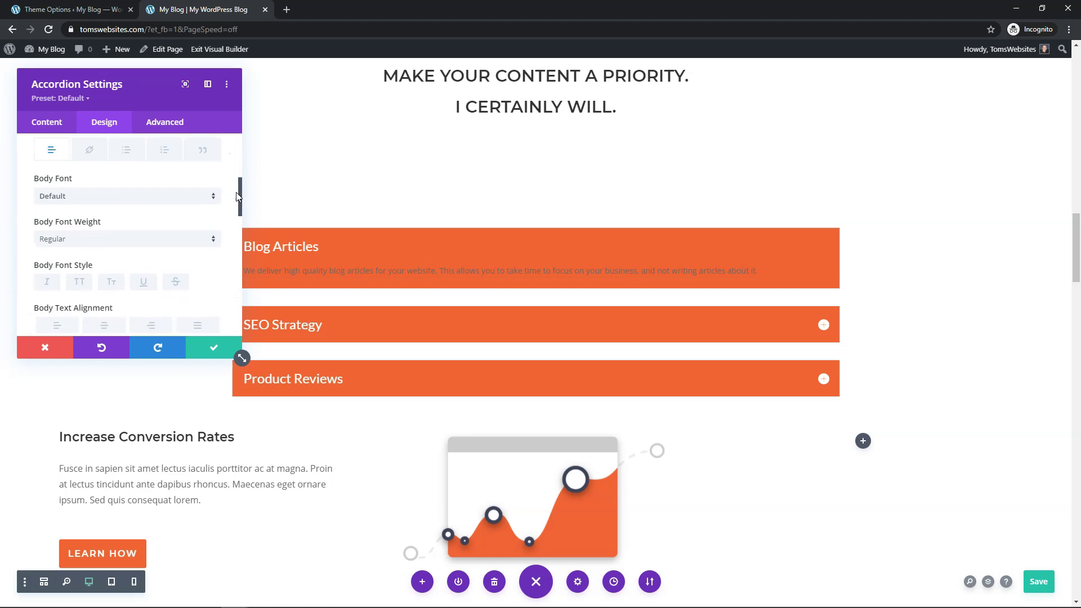
left_click(111, 201)
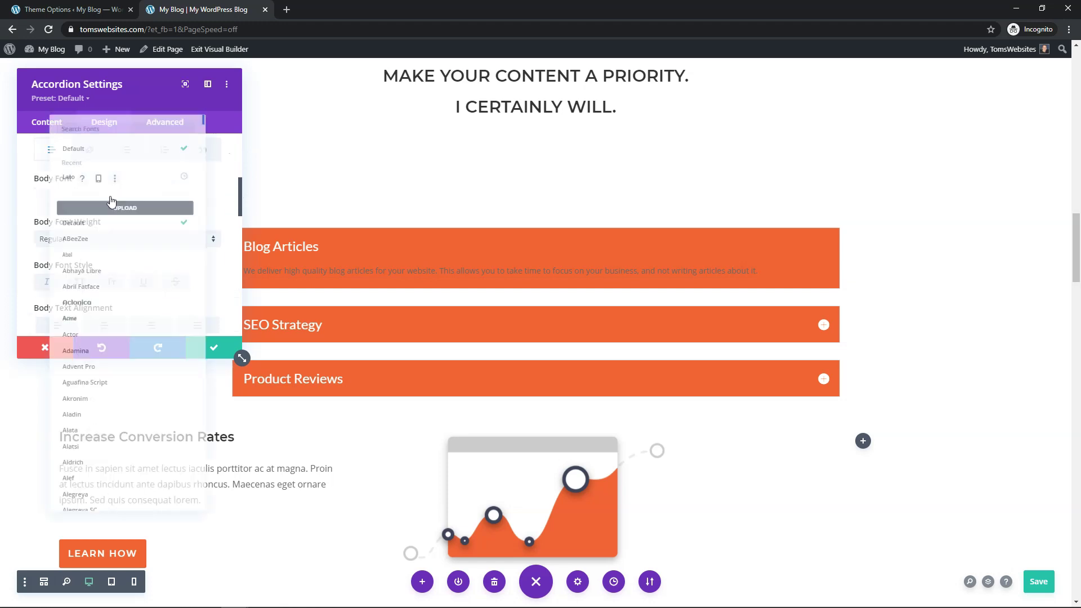
left_click(93, 151)
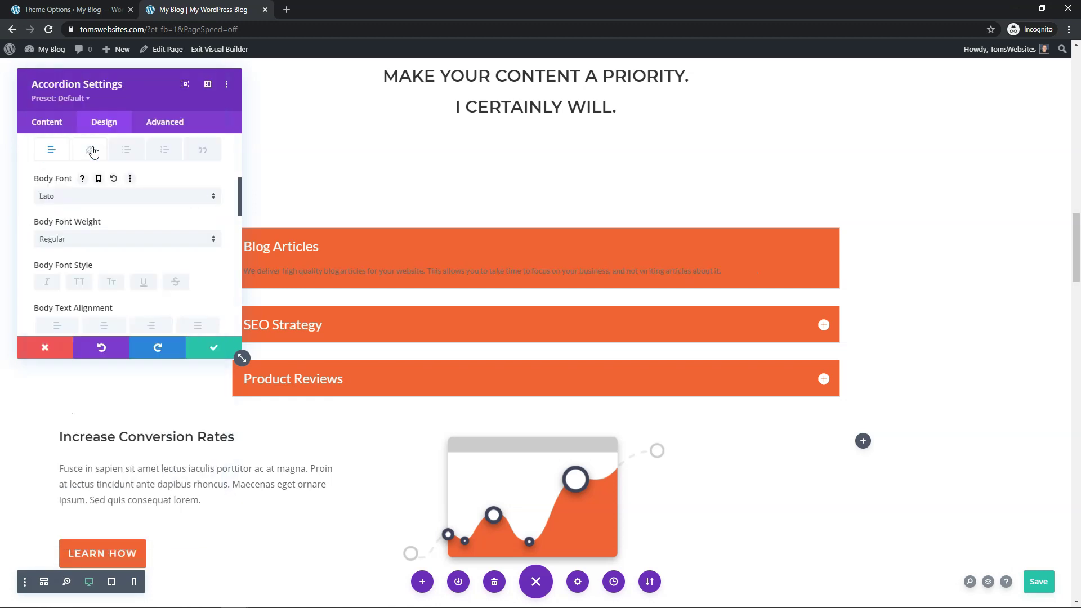
Make the body text 16px and white (#ffffff)
left_click_drag(240, 204, 241, 237)
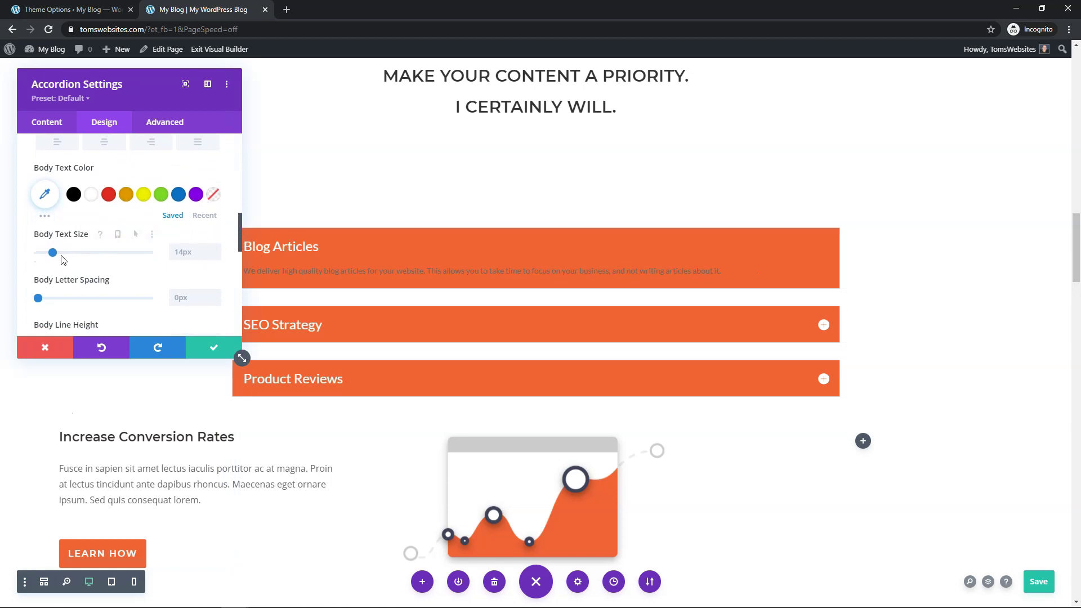
mouse_move(54, 253)
left_mouse_down()
mouse_move(68, 254)
mouse_move(57, 257)
left_mouse_up()
left_click(91, 195)
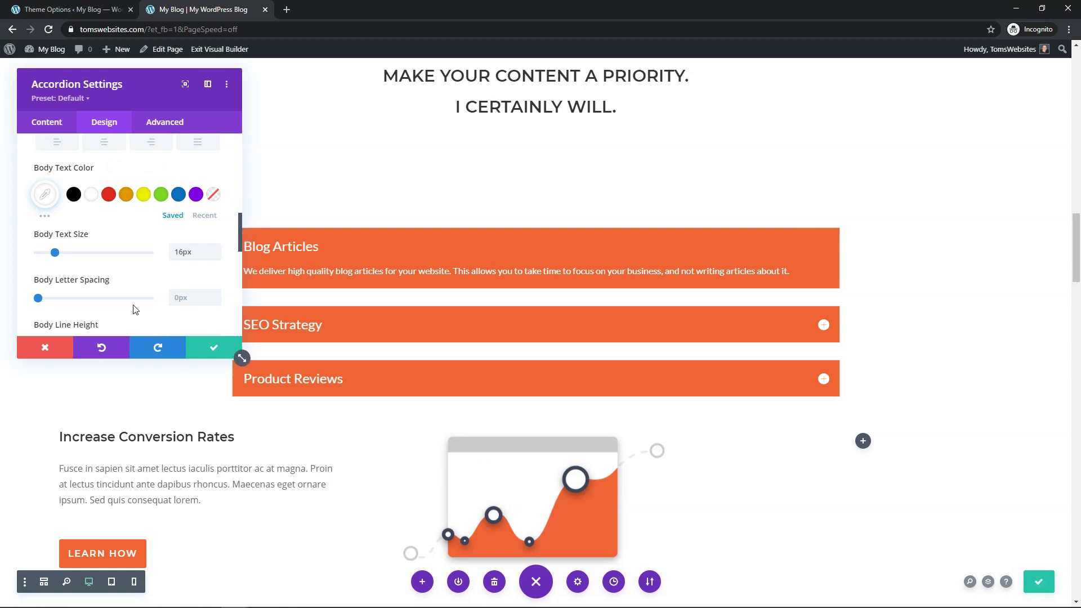
scroll(107, 284, "down", 1)
scroll(108, 285, "down", 6)
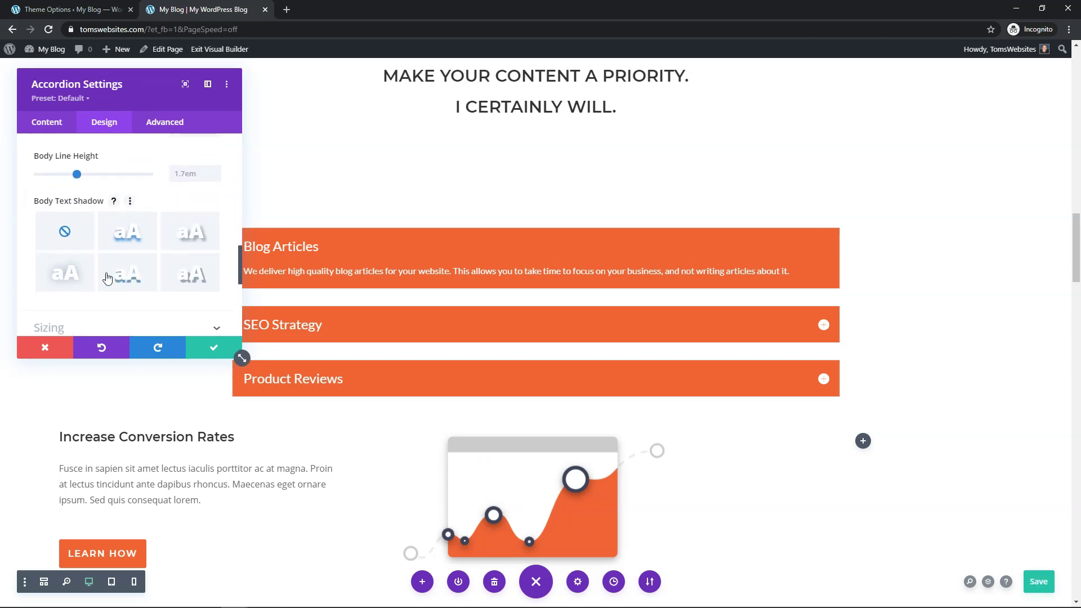
scroll(107, 278, "down", 2)
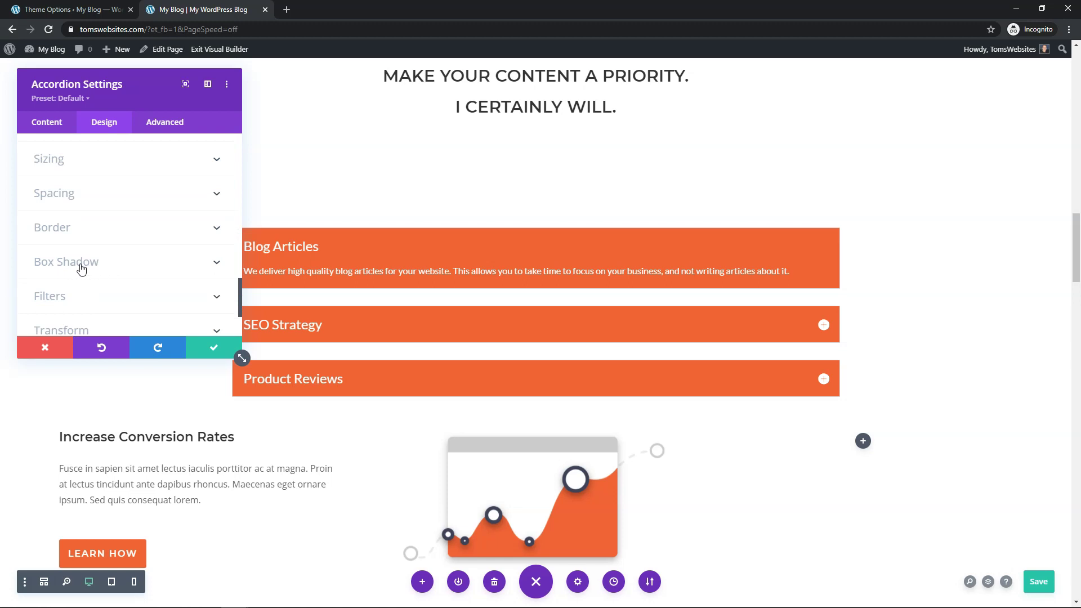
Give the accordion items the third Box Shadow preset
left_click(128, 266)
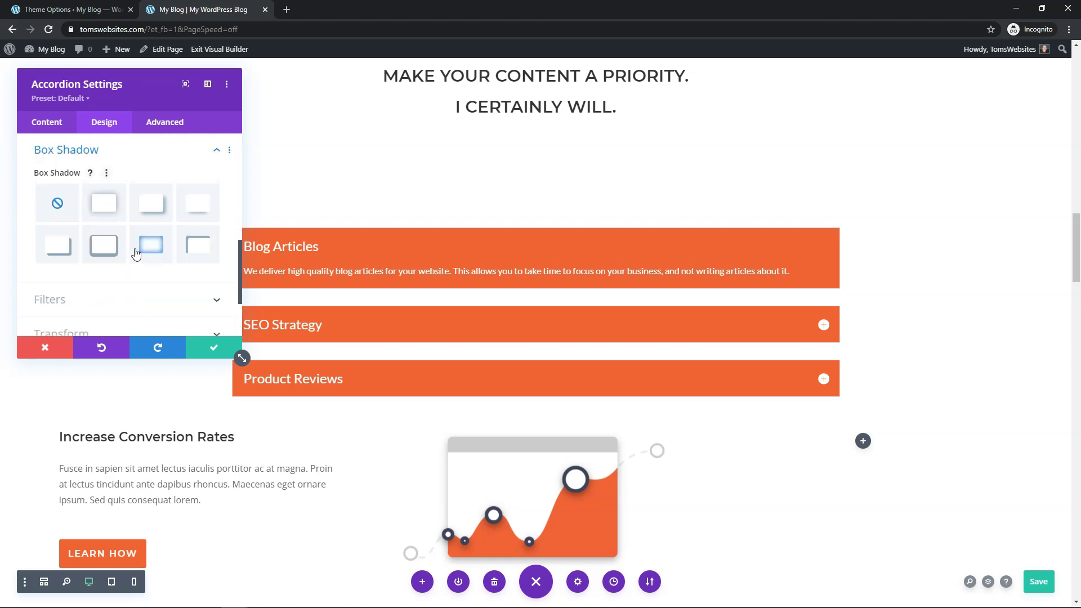
left_click(152, 208)
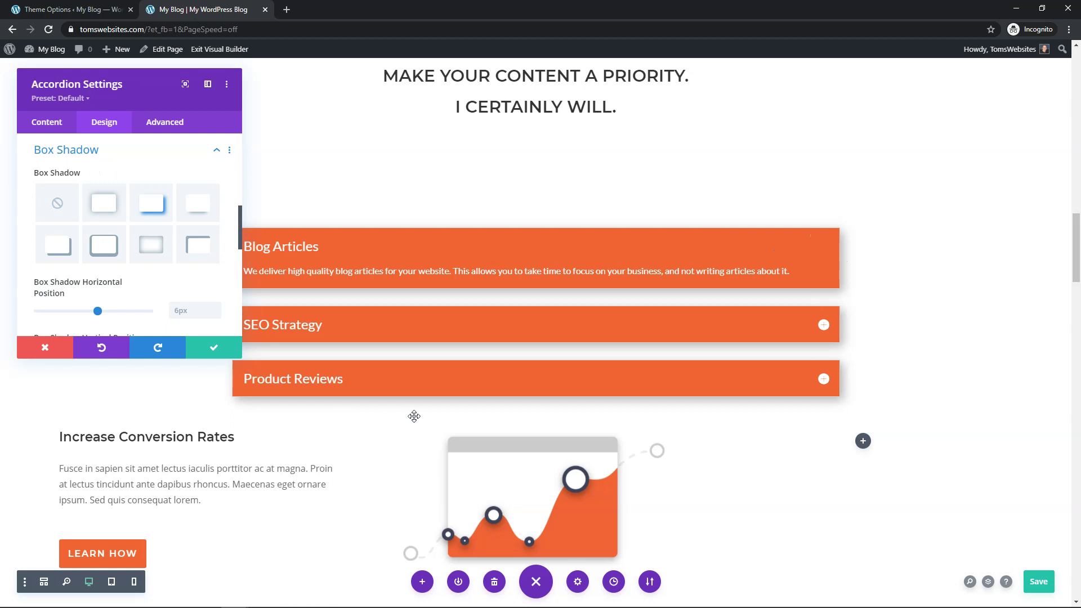
scroll(91, 241, "down", 2)
scroll(92, 240, "down", 2)
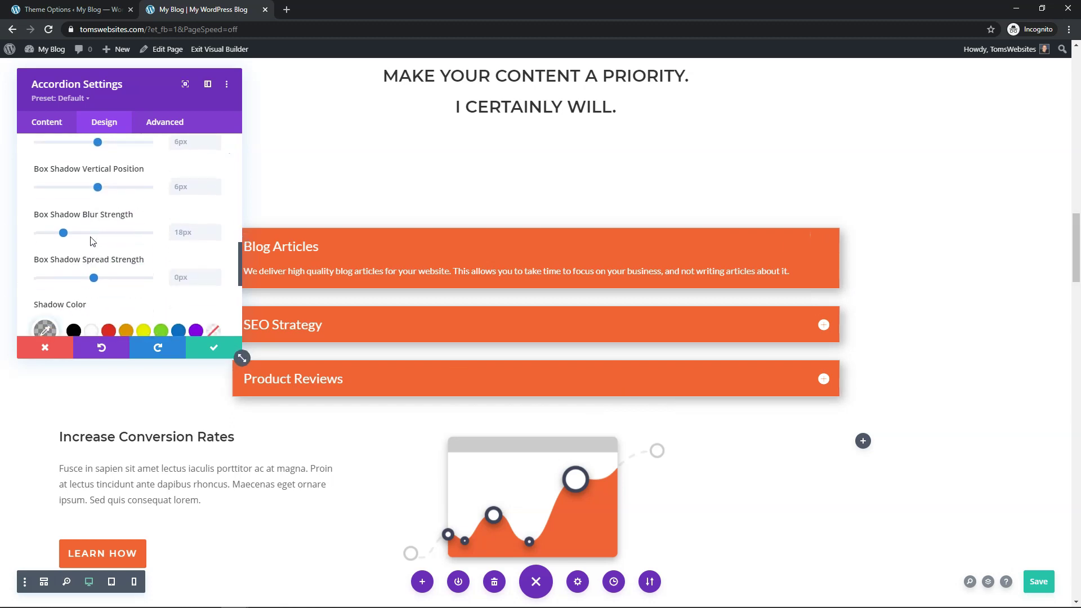
Darken the shadow colour to rgba(0,0,0,0.56)
left_click(47, 276)
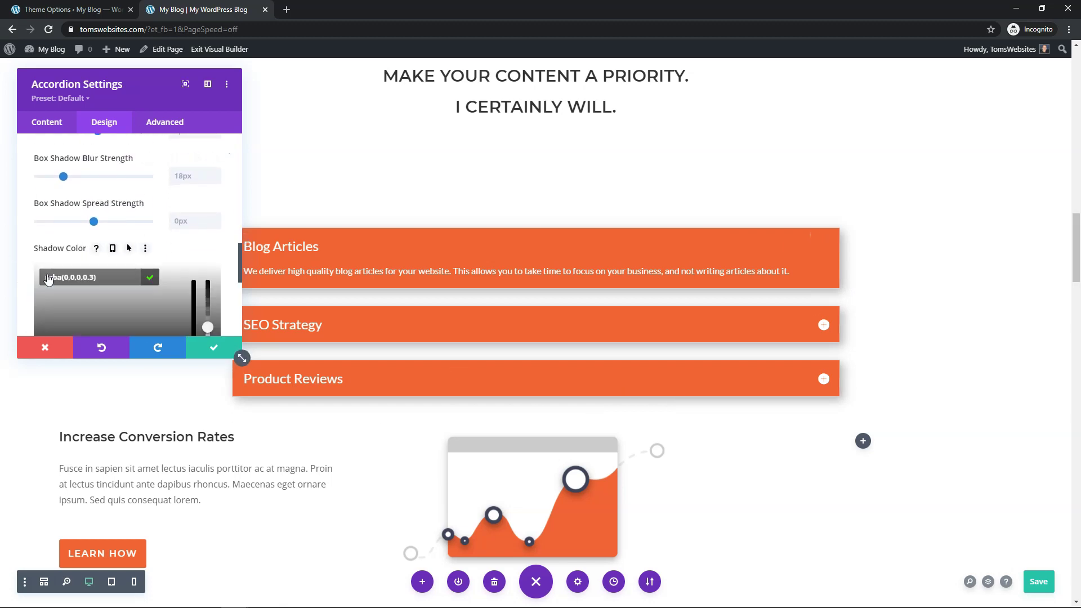
left_click_drag(208, 320, 206, 303)
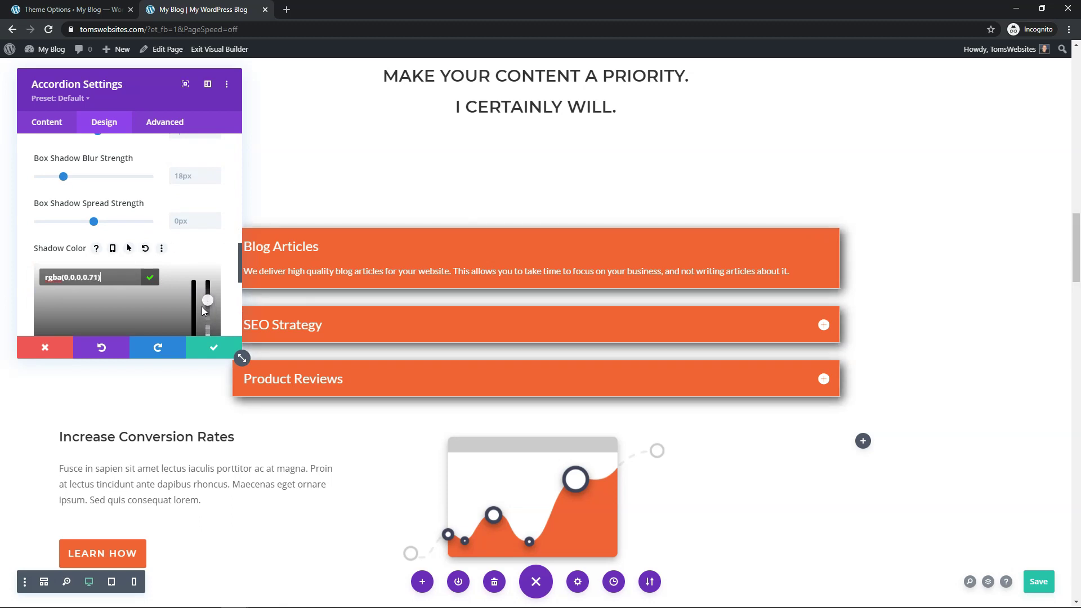
mouse_move(204, 311)
left_mouse_down()
mouse_move(207, 289)
mouse_move(215, 325)
left_mouse_up()
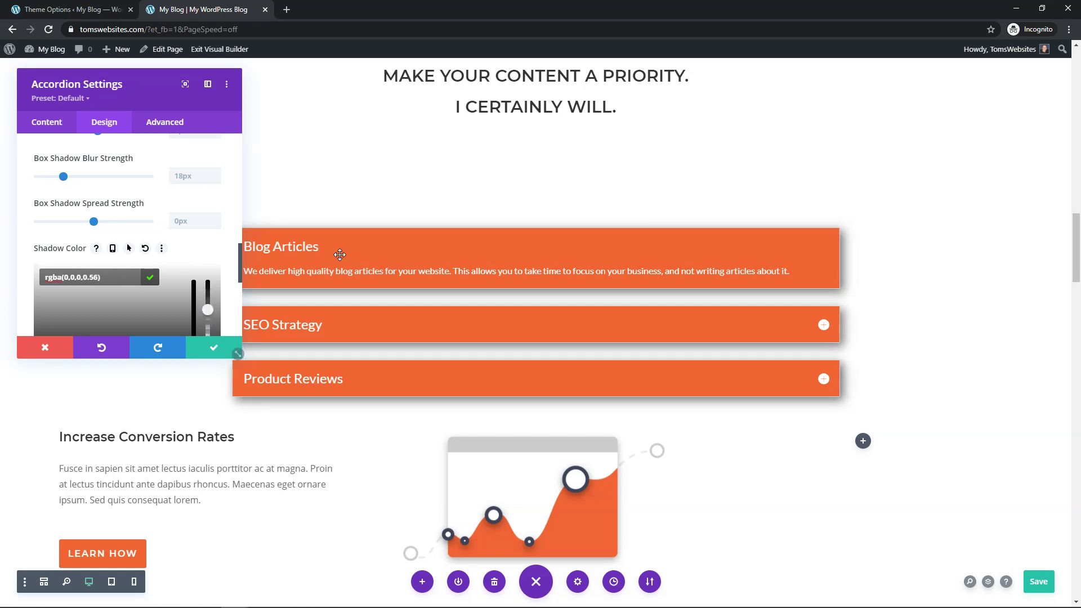
scroll(338, 250, "down", 2)
scroll(319, 230, "up", 1)
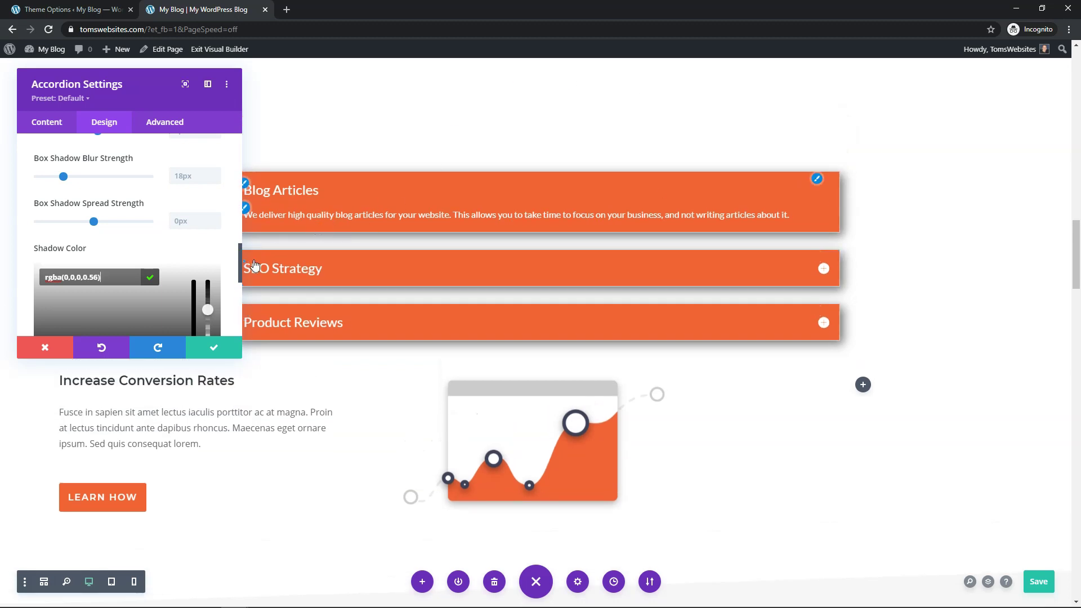
Adjust the shadow's Blur Strength to 18px
mouse_move(167, 258)
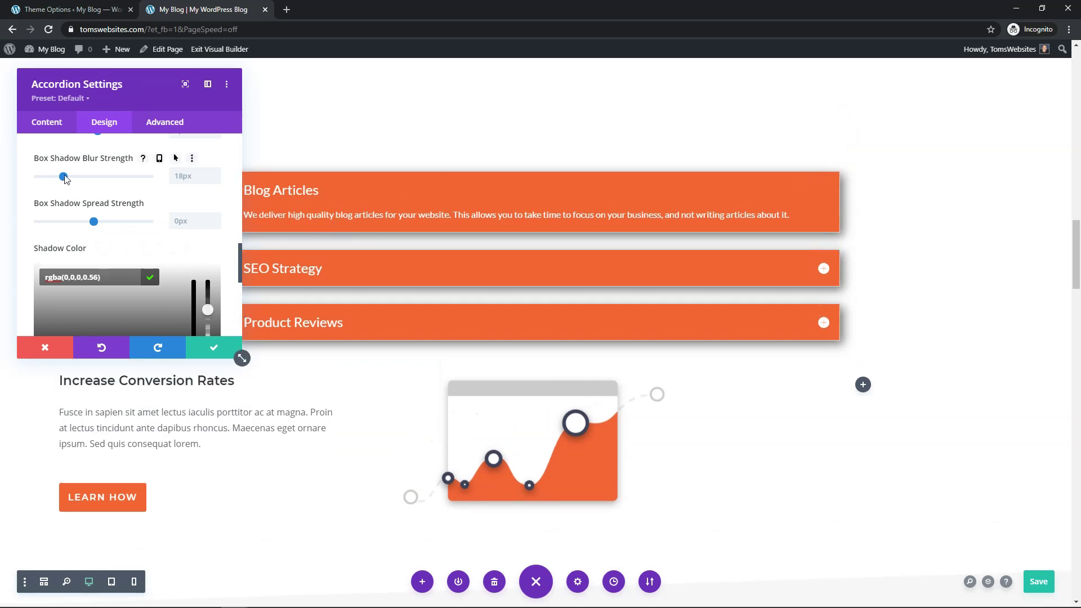
scroll(107, 233, "up", 4)
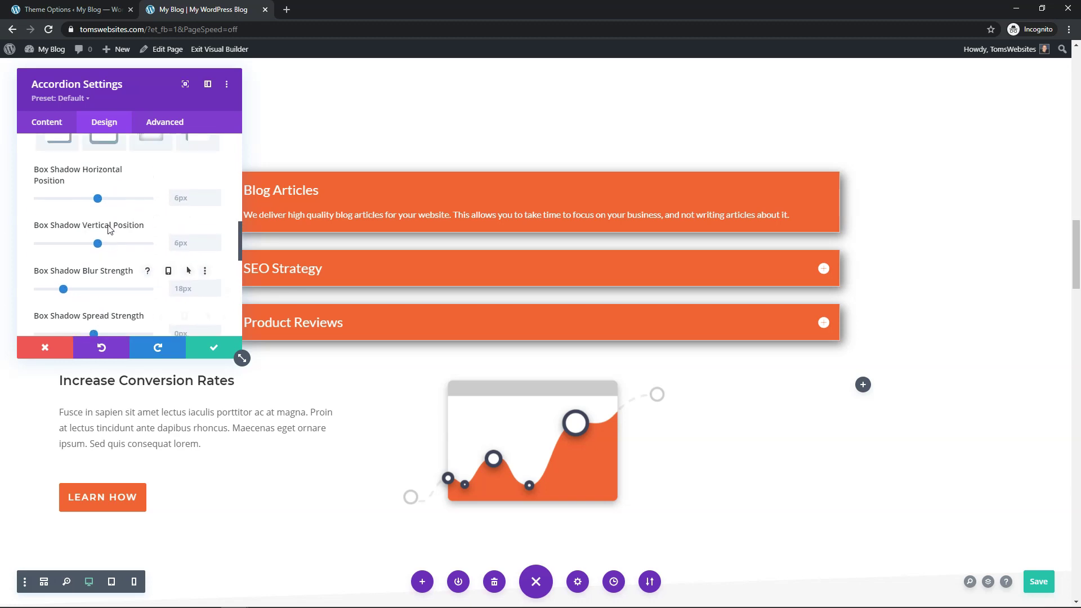
scroll(109, 232, "down", 5)
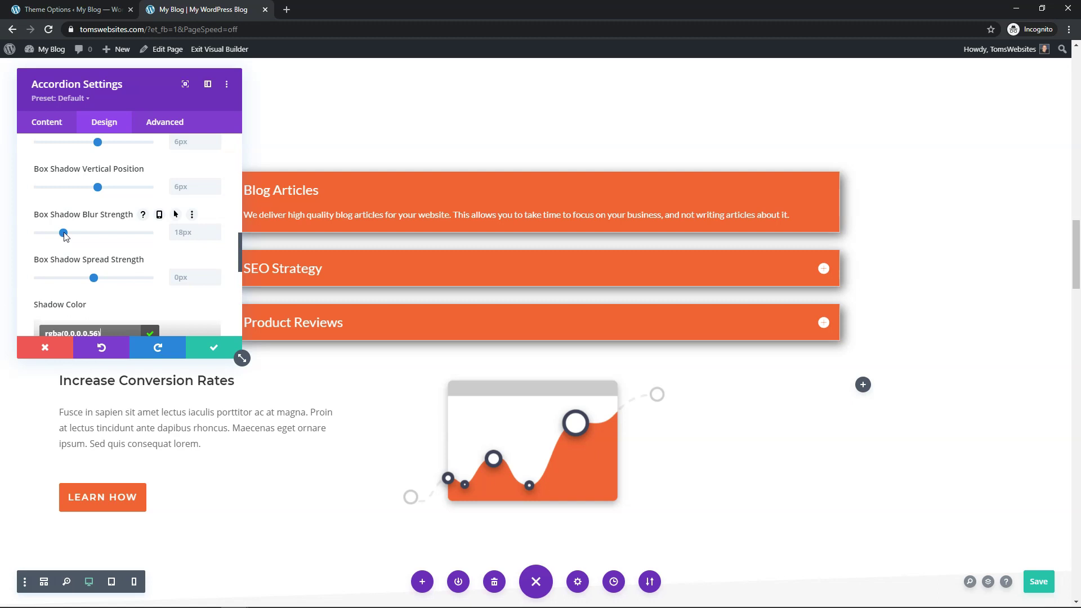
mouse_move(73, 236)
left_mouse_down()
mouse_move(114, 234)
mouse_move(69, 243)
left_mouse_up()
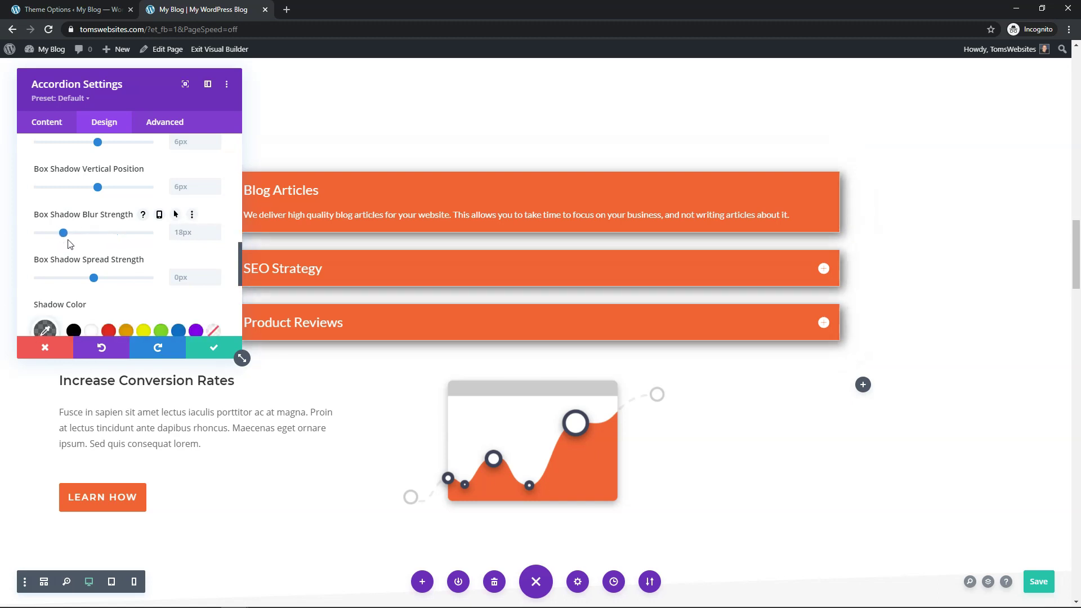
scroll(164, 273, "down", 4)
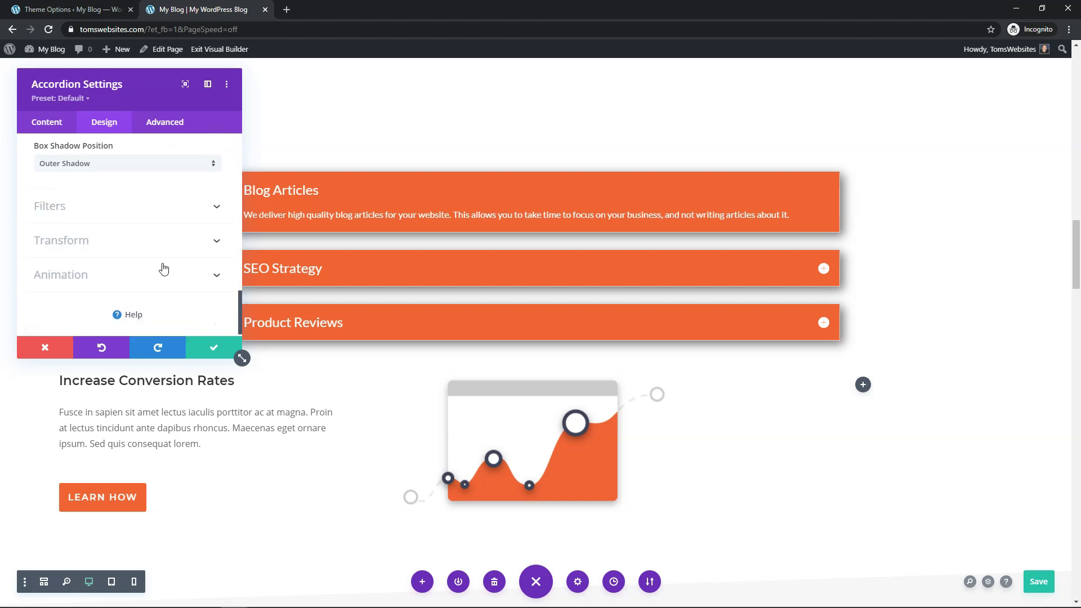
Save and close the Accordion settings, then save the page with Ctrl+S
left_click(198, 348)
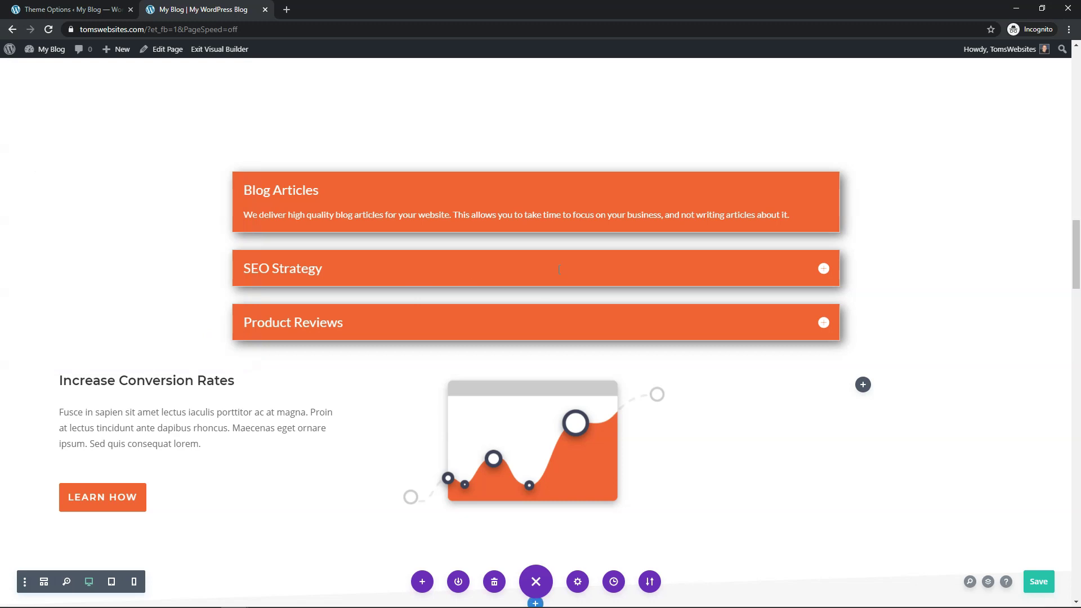
scroll(594, 337, "down", 1)
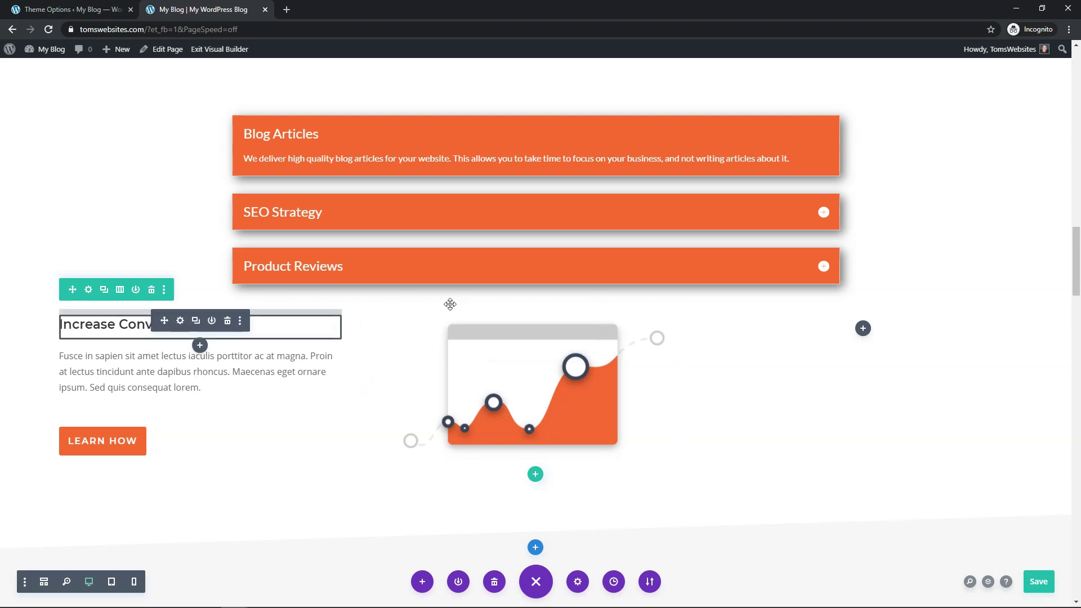
key("ctrl+s")
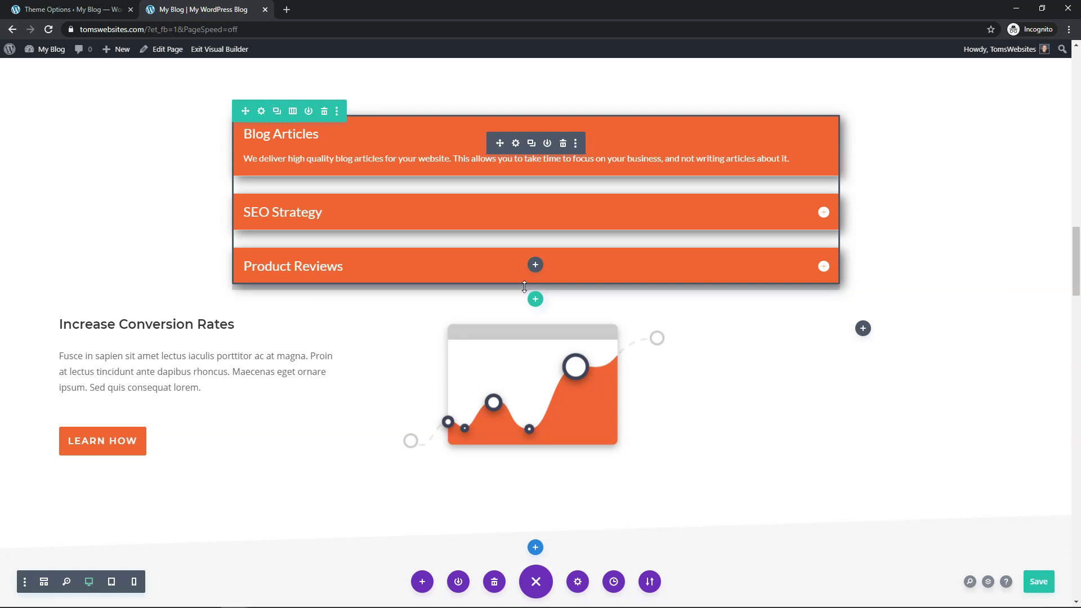
Increase the row's bottom padding to about 100px above Increase Conversion Rates
left_click_drag(522, 288, 519, 336)
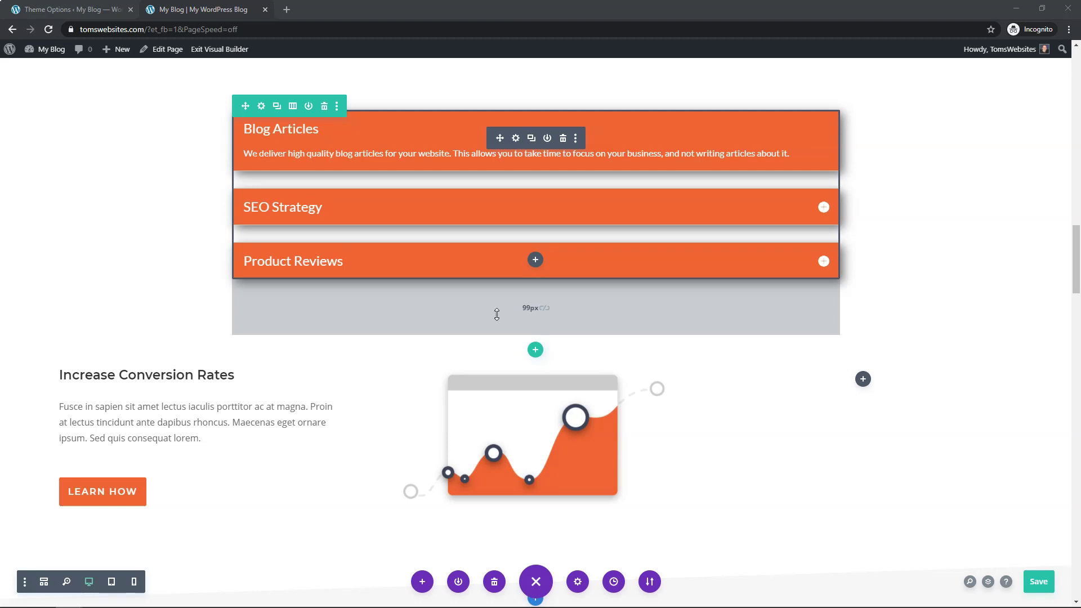
scroll(663, 318, "down", 2)
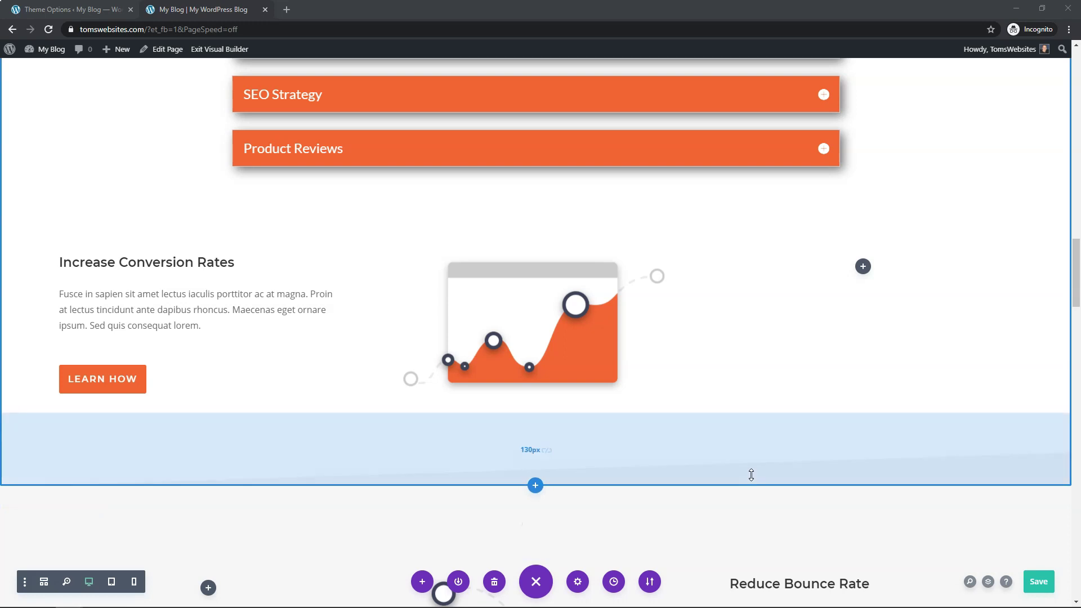
scroll(724, 358, "up", 2)
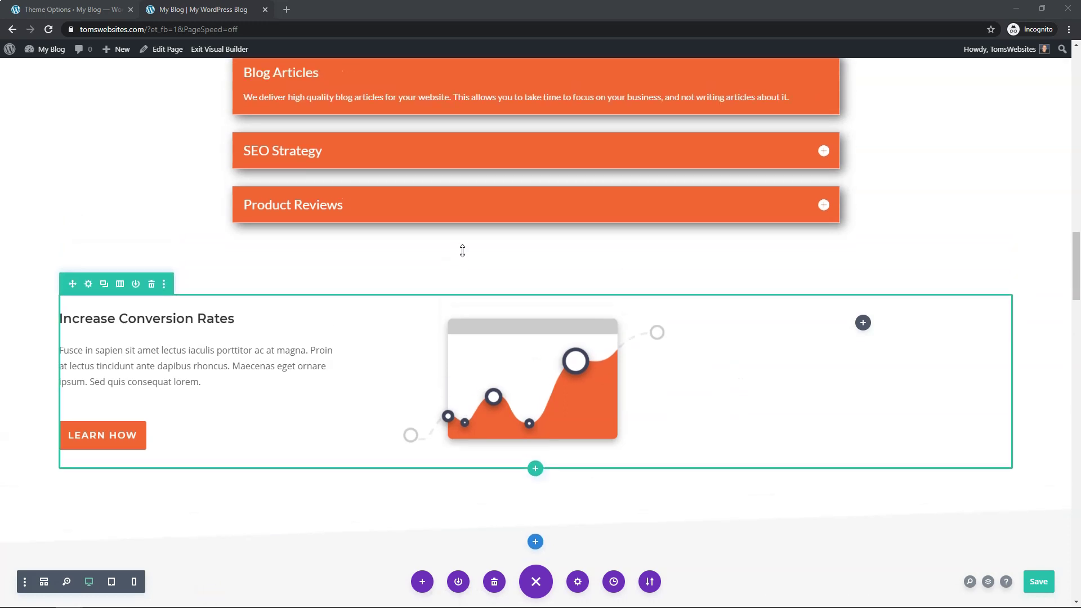
scroll(484, 248, "up", 4)
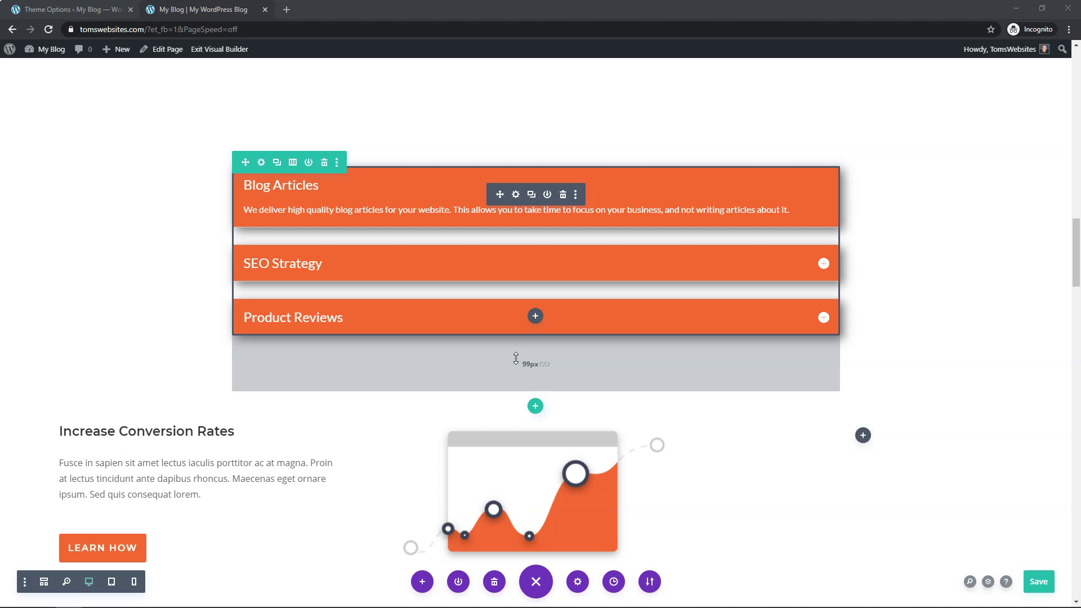
Expand SEO Strategy, then Product Reviews, to preview the accordion toggling
left_click(823, 262)
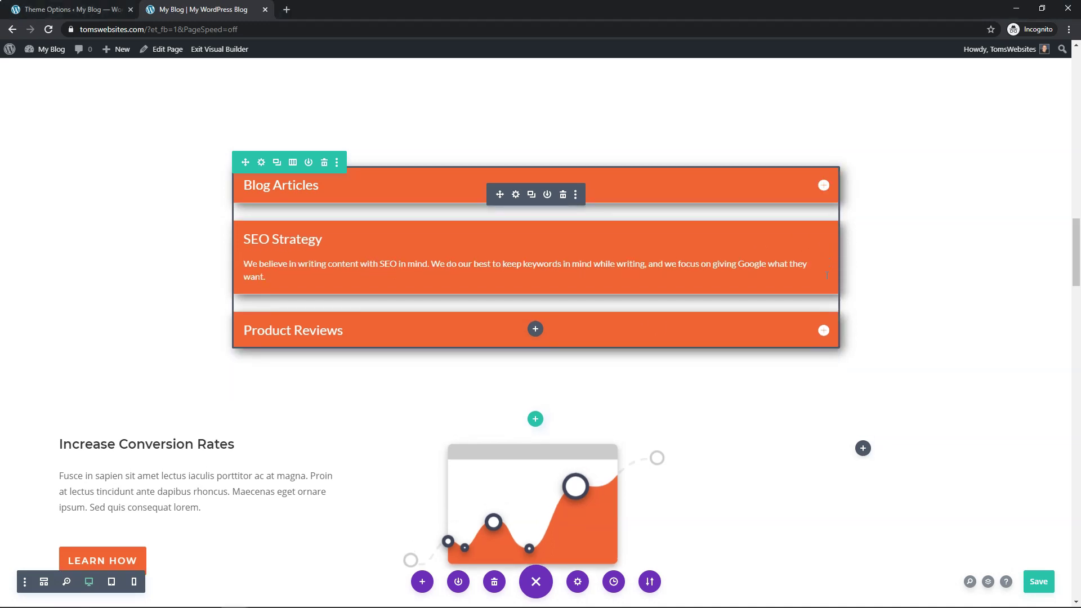
left_click(823, 330)
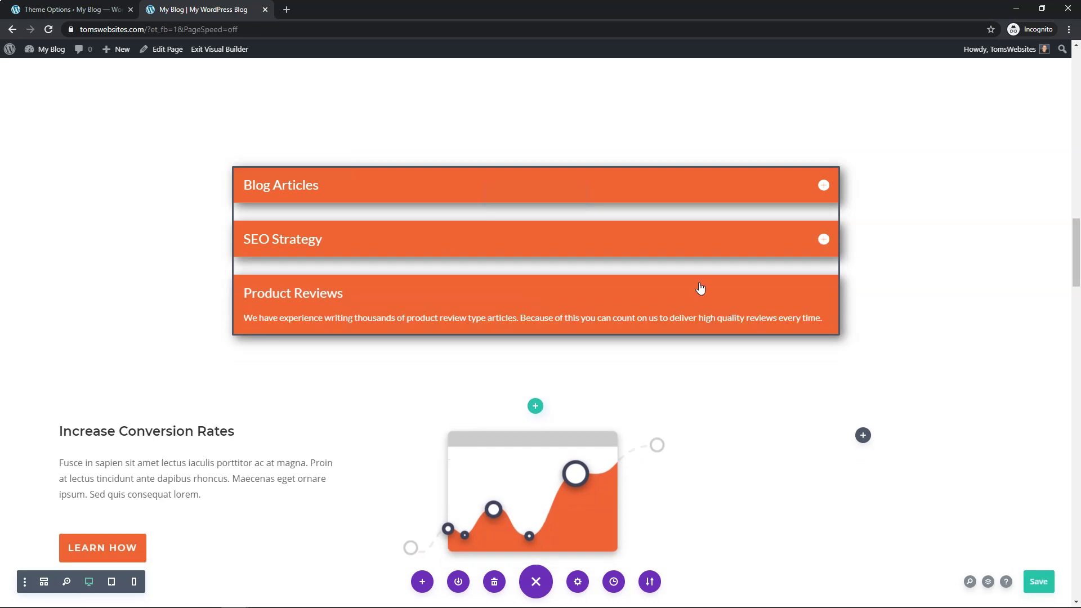